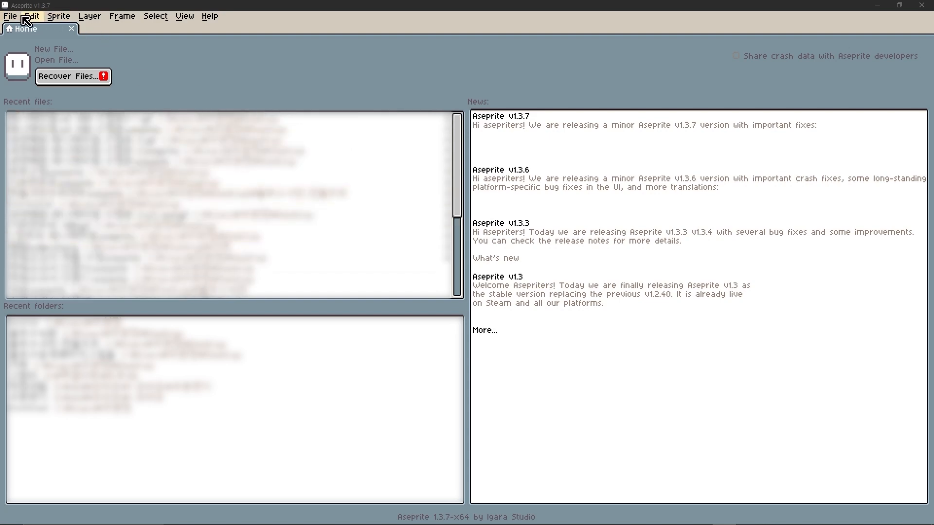
Step: Open the Unsplash photo of the woman in the green dress
{"action": "left_click", "coordinate": [14, 20]}
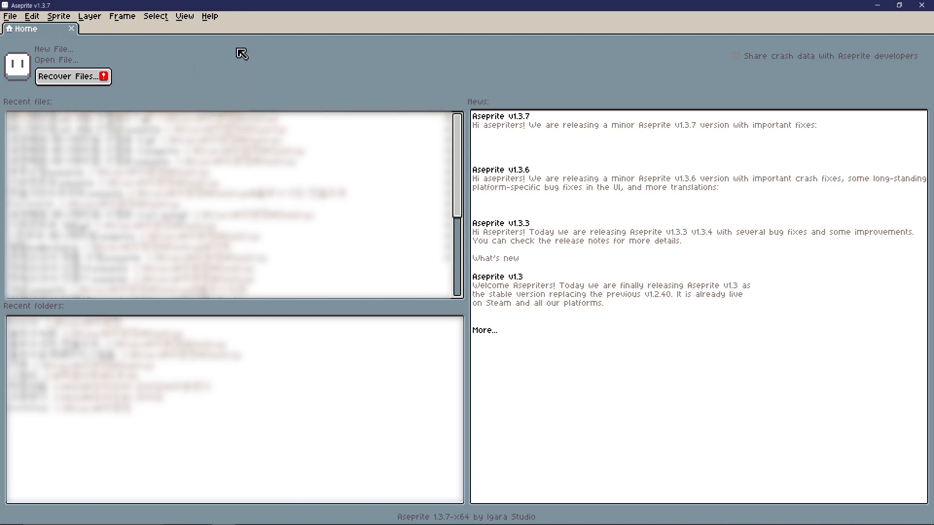
{"action": "left_click", "coordinate": [14, 16]}
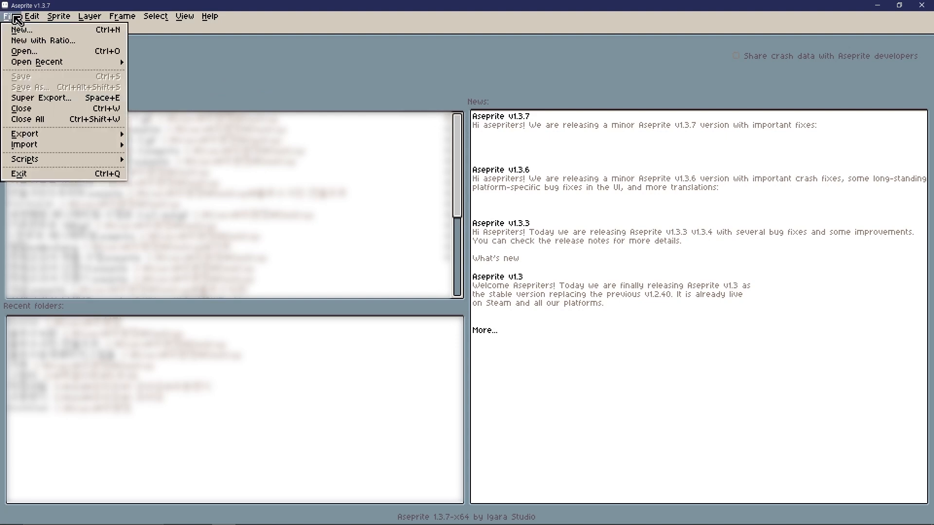
{"action": "left_click", "coordinate": [23, 51]}
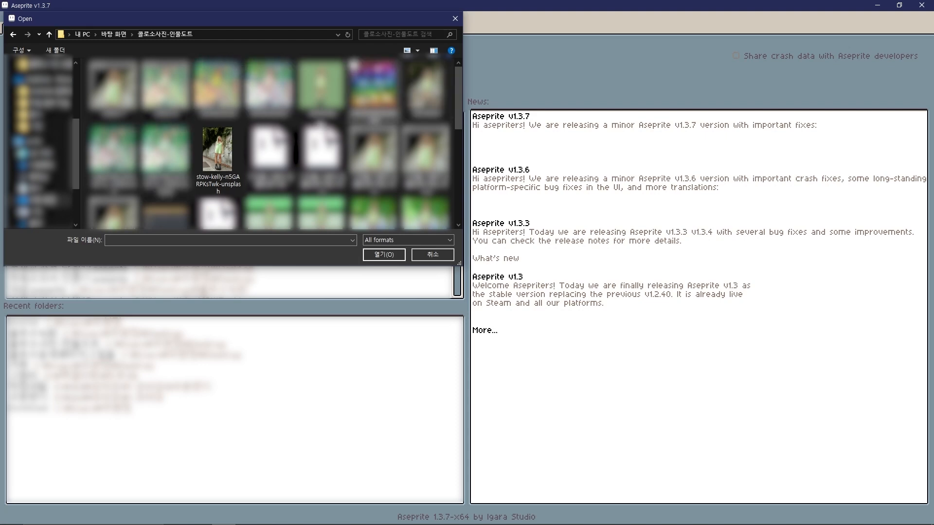
{"action": "scroll", "coordinate": [237, 145], "scroll_direction": "down", "scroll_amount": 1}
{"action": "double_click", "coordinate": [237, 145]}
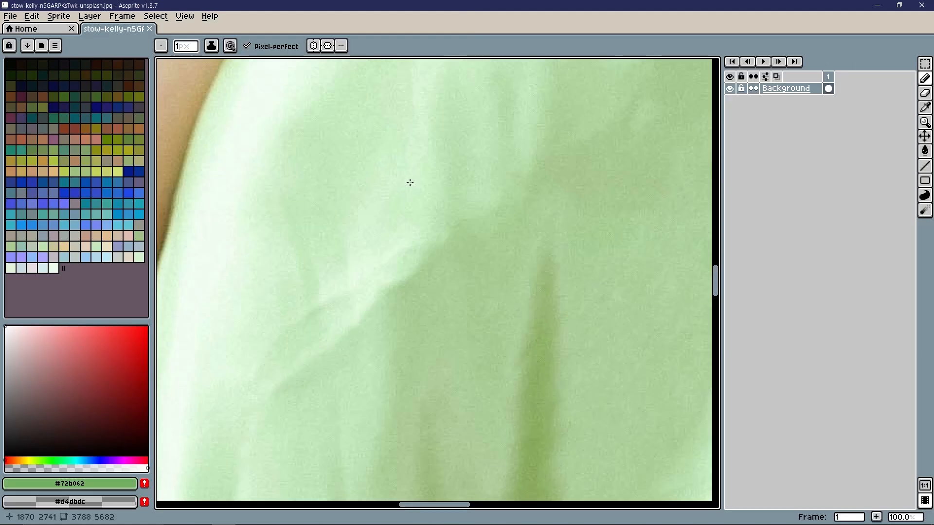
{"action": "scroll", "coordinate": [453, 331], "scroll_direction": "down", "scroll_amount": 5}
{"action": "scroll", "coordinate": [479, 323], "scroll_direction": "down", "scroll_amount": 4}
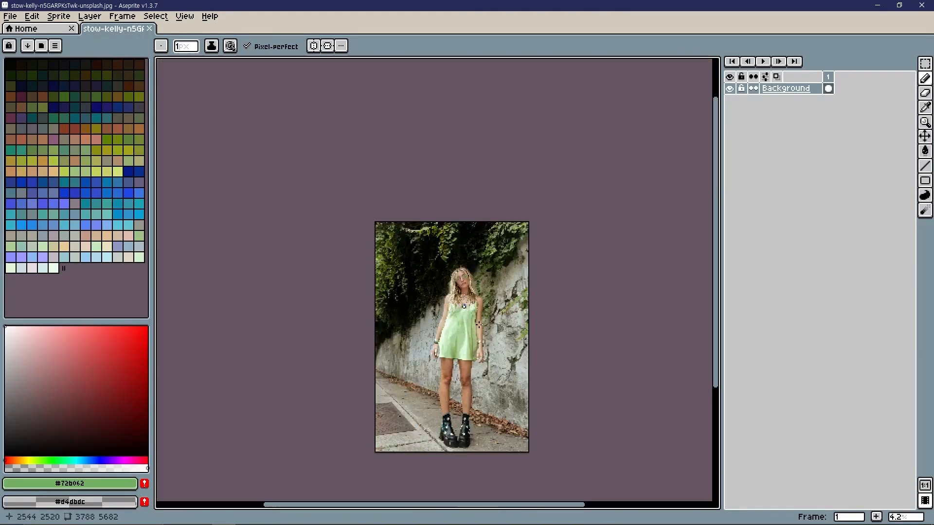
{"action": "scroll", "coordinate": [431, 310], "scroll_direction": "up", "scroll_amount": 3}
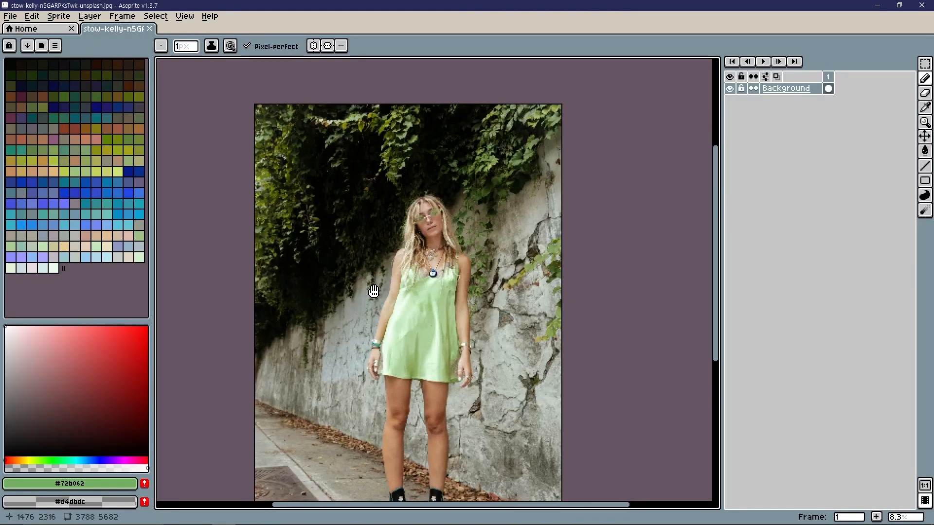
{"action": "scroll", "coordinate": [371, 283], "scroll_direction": "up", "scroll_amount": 2}
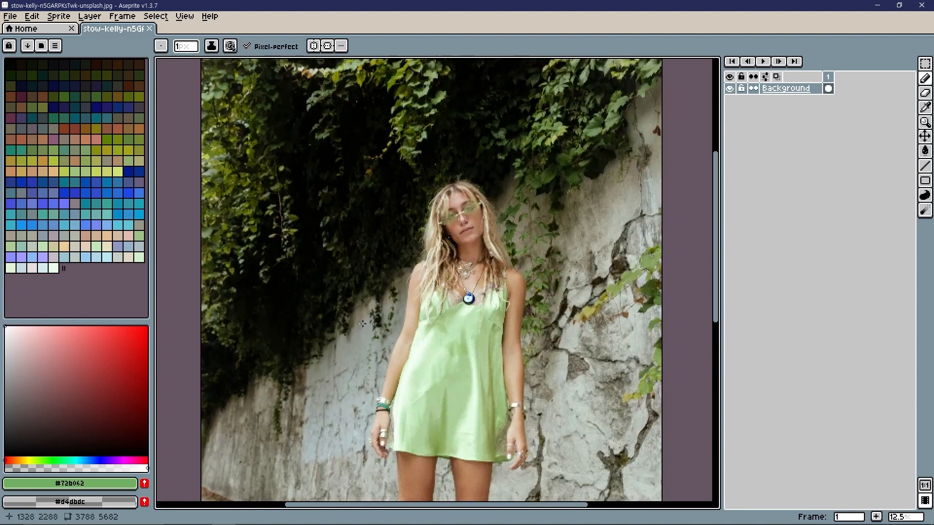
{"action": "scroll", "coordinate": [361, 314], "scroll_direction": "down", "scroll_amount": 1}
{"action": "left_click_drag", "start_coordinate": [343, 279], "coordinate": [339, 174]}
{"action": "left_click_drag", "start_coordinate": [246, 131], "coordinate": [279, 166]}
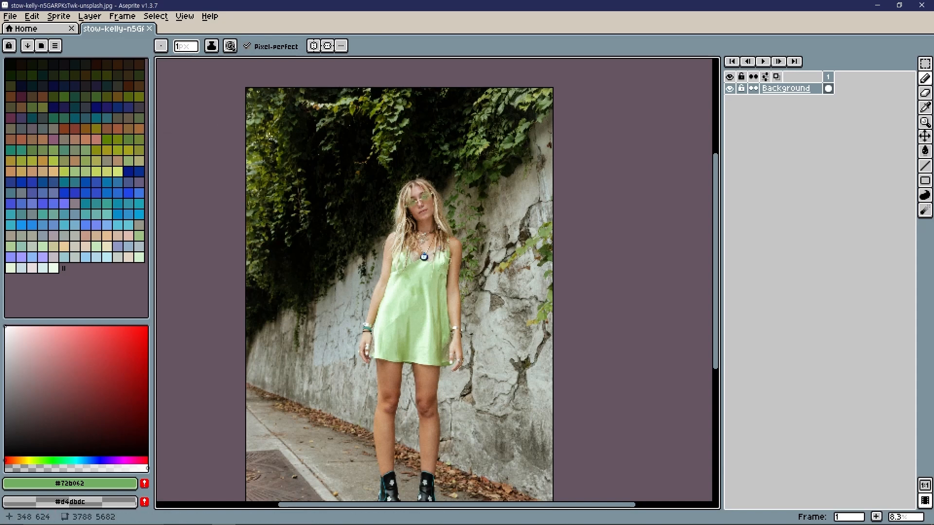
{"action": "left_click", "coordinate": [59, 17]}
{"action": "mouse_move", "coordinate": [69, 56]}
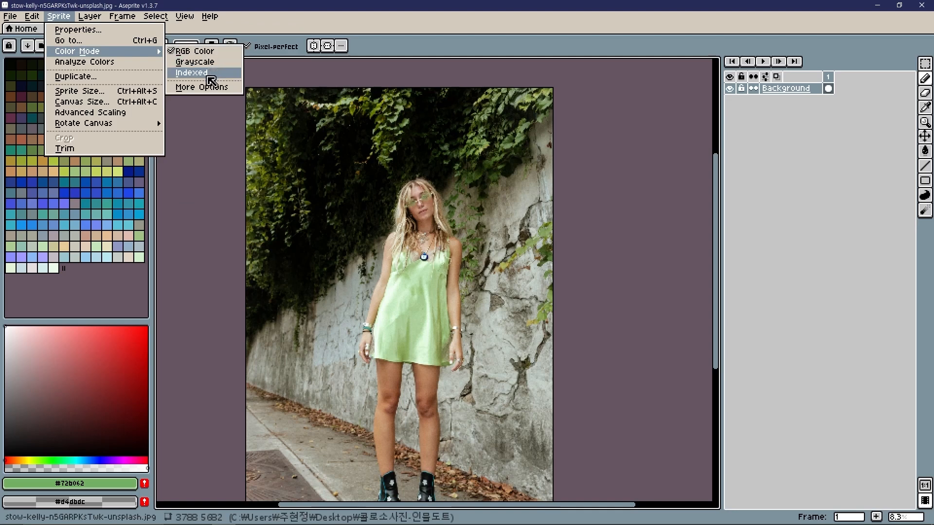
{"action": "left_click", "coordinate": [57, 271]}
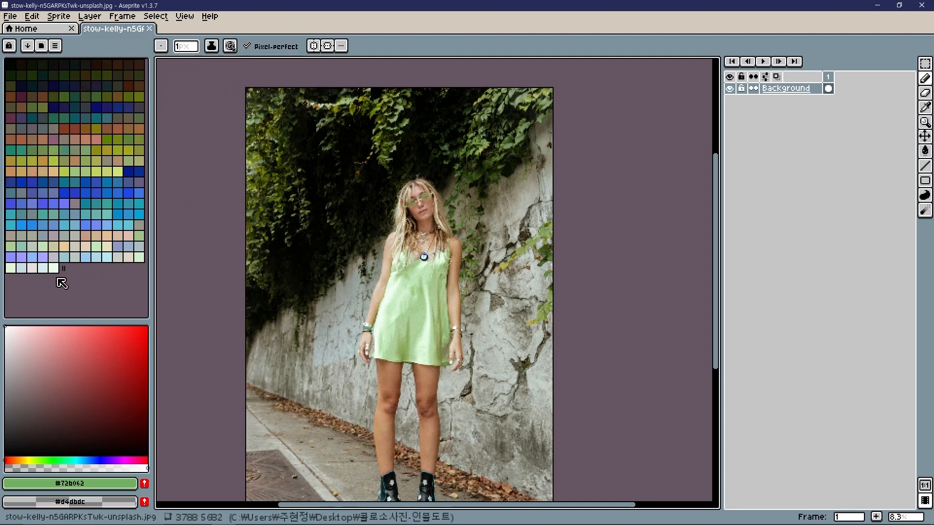
{"action": "left_click_drag", "start_coordinate": [271, 206], "coordinate": [276, 192]}
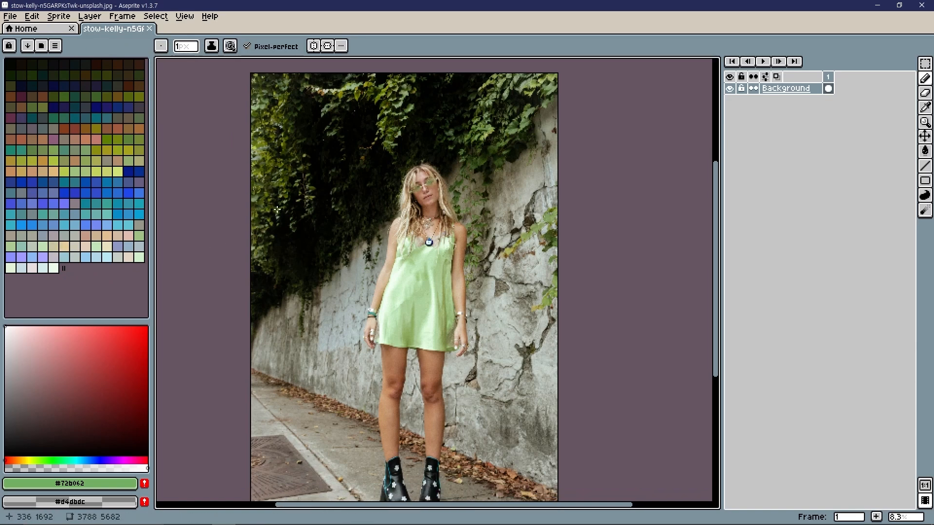
{"action": "left_click_drag", "start_coordinate": [263, 195], "coordinate": [245, 209]}
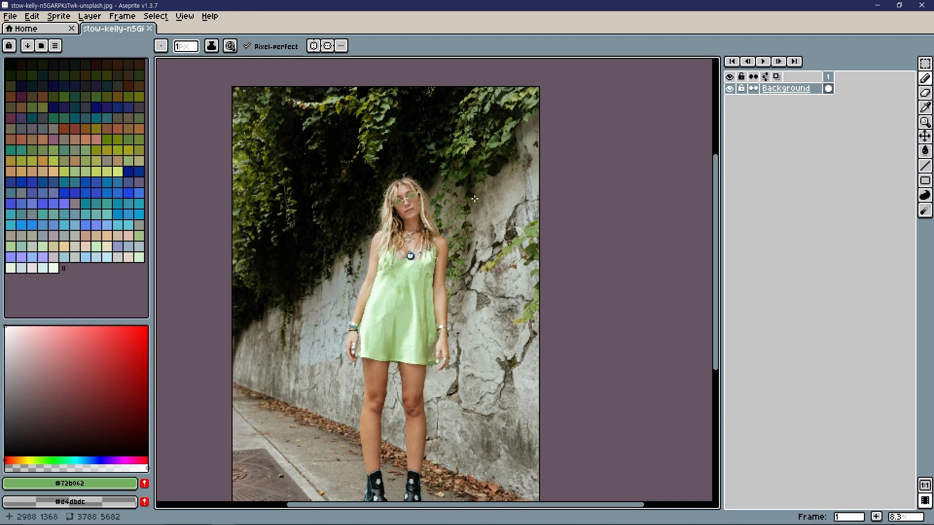
Step: Set the sprite's color mode to RGB Color
{"action": "left_click", "coordinate": [59, 16]}
{"action": "mouse_move", "coordinate": [83, 53]}
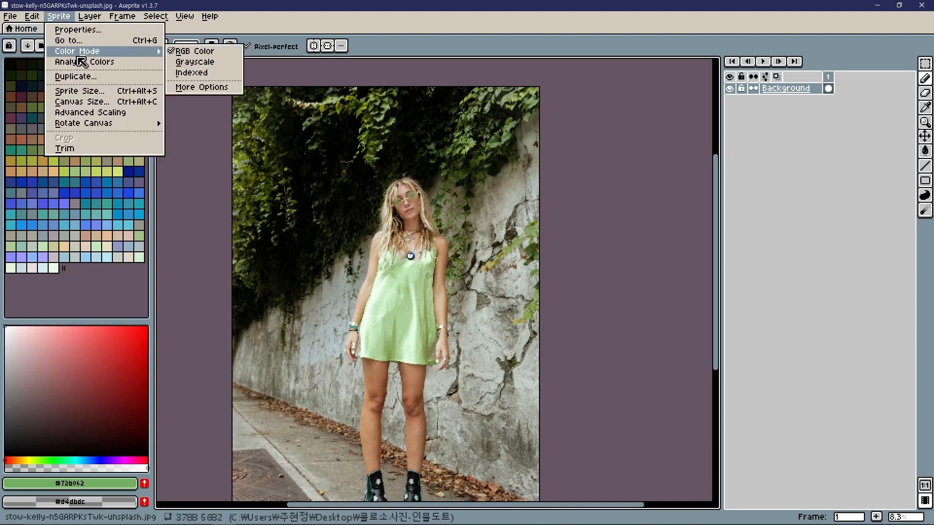
{"action": "left_click", "coordinate": [207, 54]}
{"action": "left_click", "coordinate": [63, 16]}
{"action": "mouse_move", "coordinate": [94, 52]}
{"action": "key", "text": "Escape"}
Step: Crop the canvas to 3595 × 4841 px by cutting 193 px off the photo's left edge and 841 px off its top edge
{"action": "left_click", "coordinate": [90, 16]}
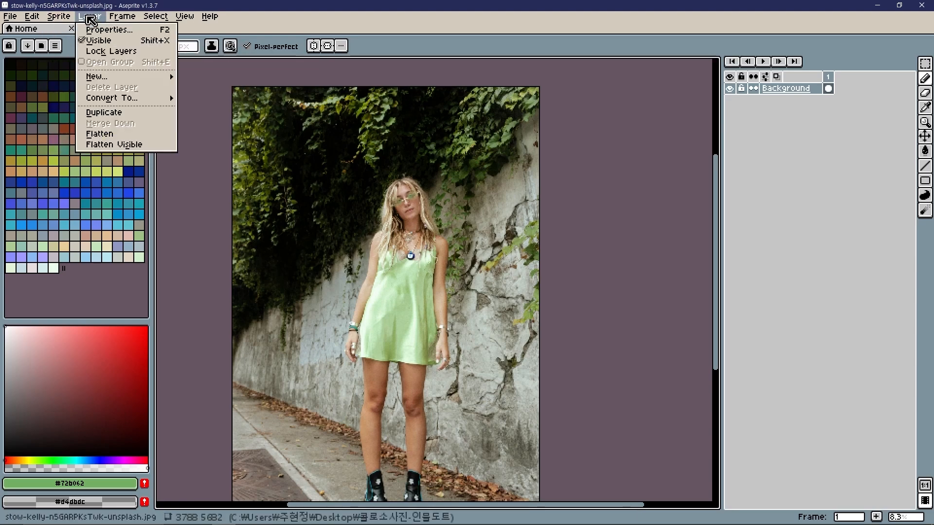
{"action": "left_click", "coordinate": [100, 18]}
{"action": "left_click_drag", "start_coordinate": [258, 149], "coordinate": [260, 148]}
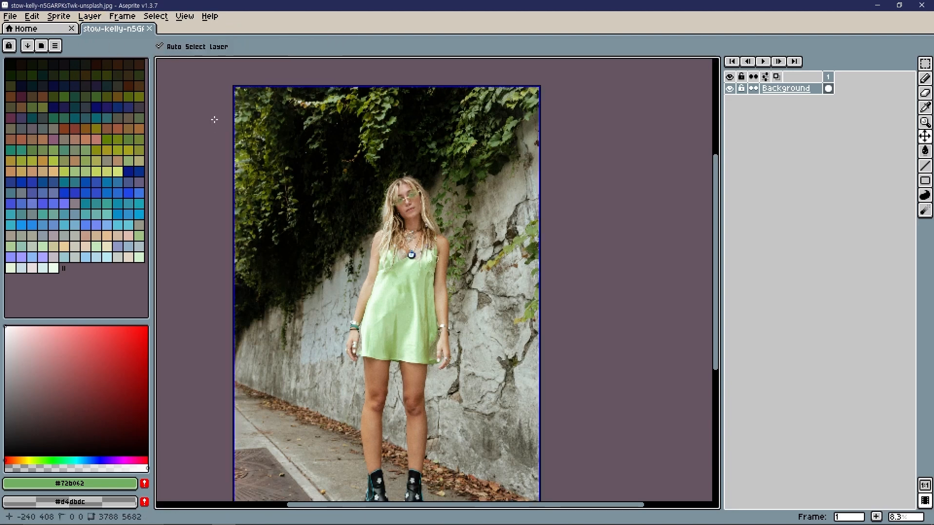
{"action": "left_click", "coordinate": [59, 16]}
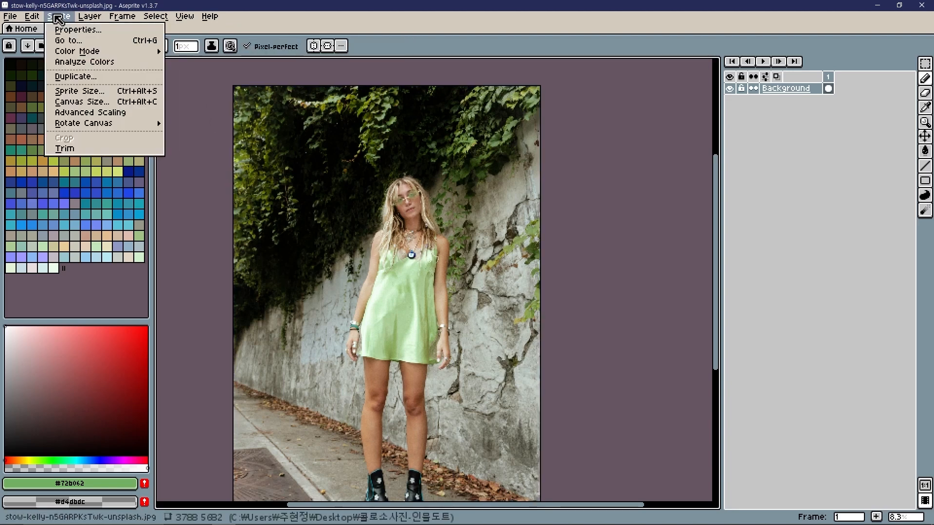
{"action": "key", "text": "Escape"}
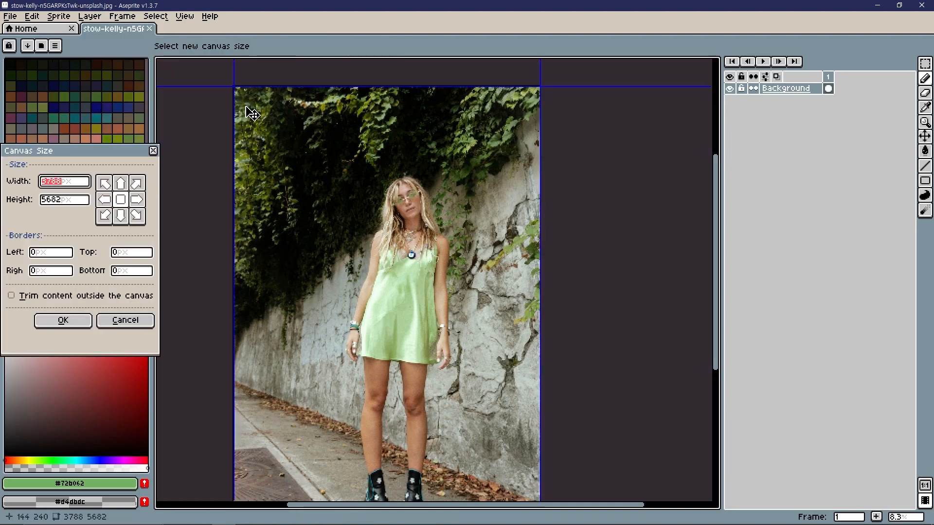
{"action": "left_click_drag", "start_coordinate": [227, 88], "coordinate": [243, 155]}
{"action": "left_click_drag", "start_coordinate": [314, 269], "coordinate": [319, 132]}
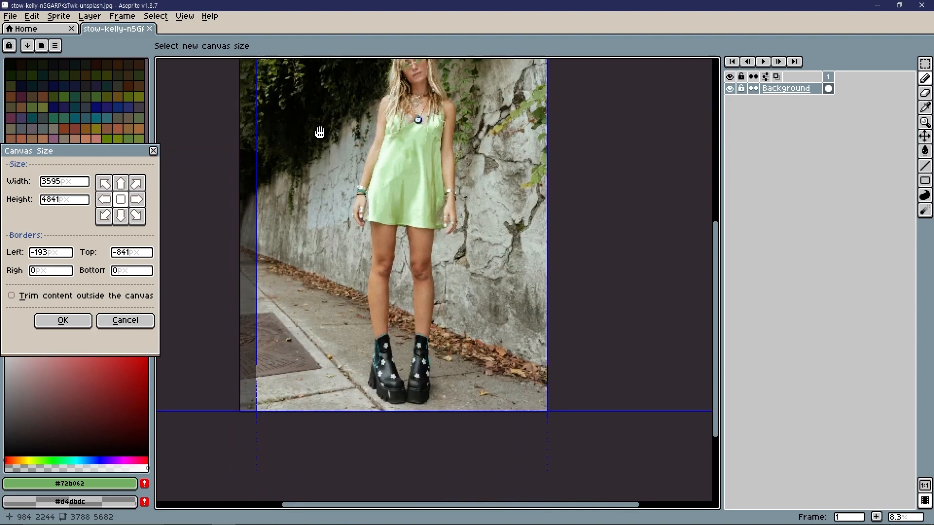
{"action": "left_click_drag", "start_coordinate": [300, 96], "coordinate": [308, 190]}
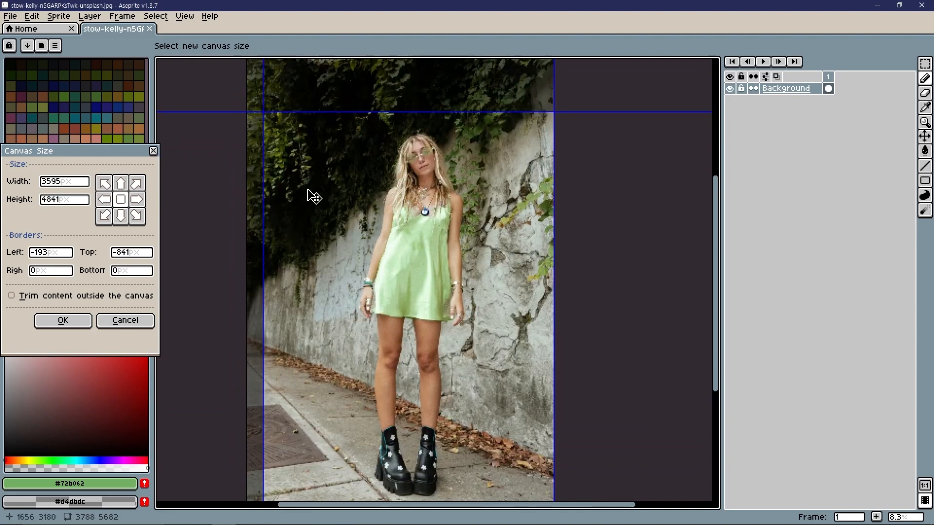
{"action": "left_click", "coordinate": [73, 322]}
Step: Set the new sprite width to 200 px for a resize with the aspect ratio locked
{"action": "left_click_drag", "start_coordinate": [485, 209], "coordinate": [509, 247]}
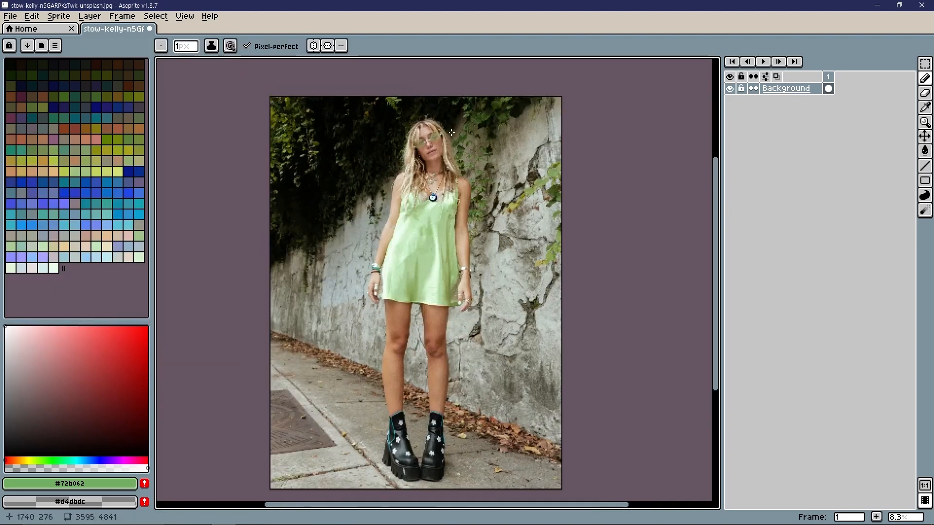
{"action": "left_click", "coordinate": [55, 18]}
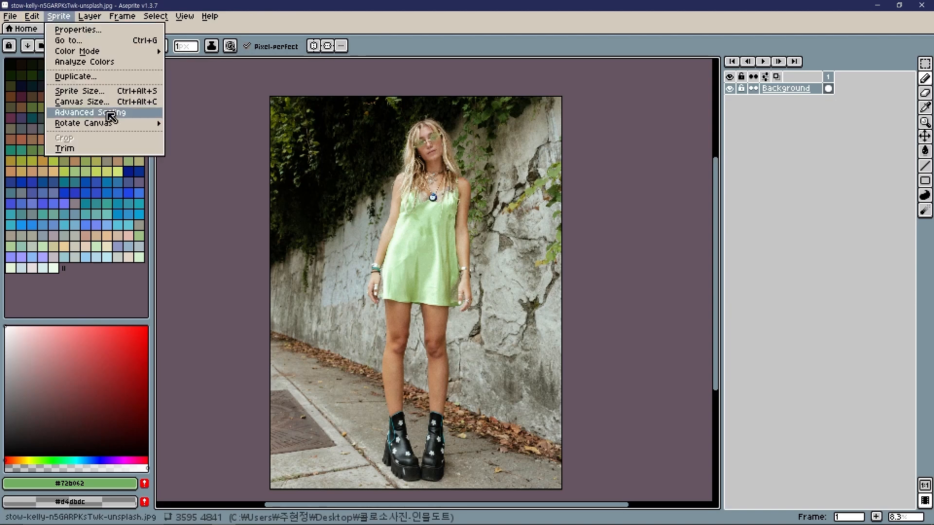
{"action": "left_click", "coordinate": [105, 91]}
{"action": "left_click", "coordinate": [330, 247]}
{"action": "left_click", "coordinate": [328, 193]}
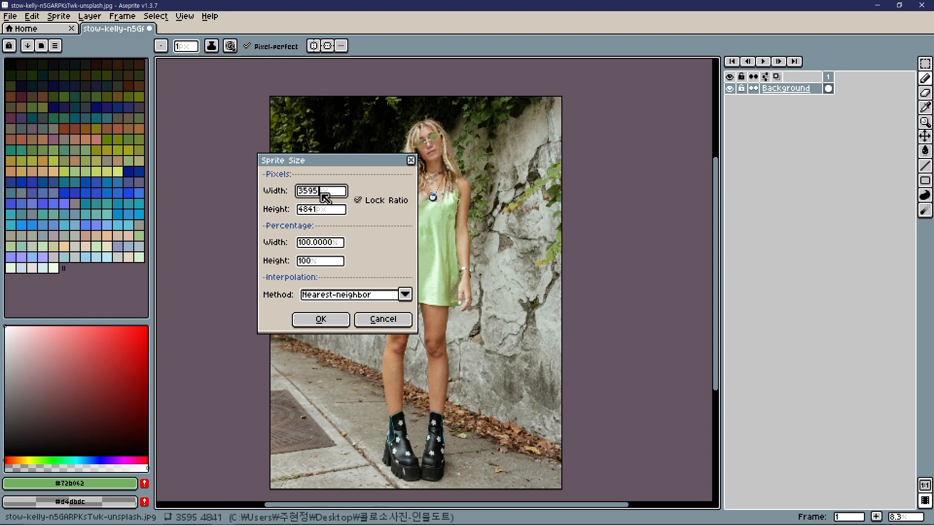
{"action": "type", "text": "200"}
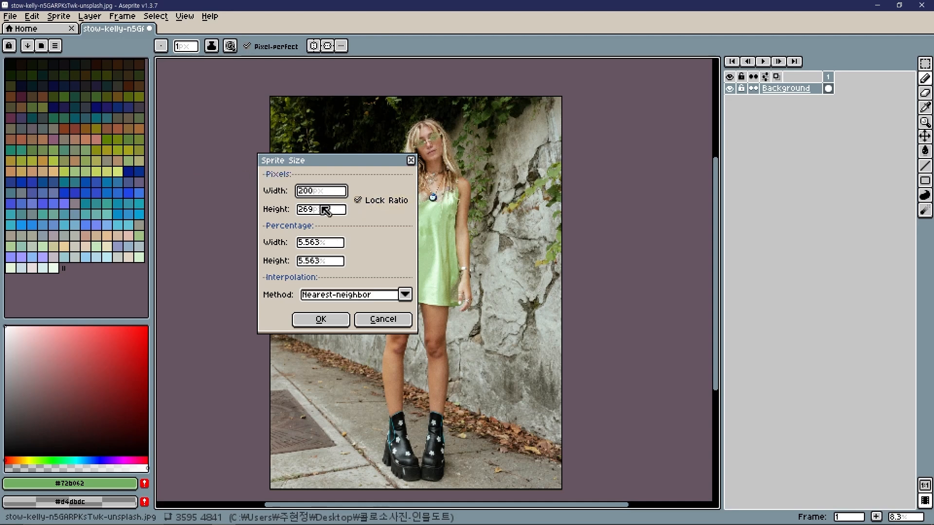
{"action": "left_click_drag", "start_coordinate": [334, 195], "coordinate": [293, 203]}
{"action": "left_click", "coordinate": [312, 213]}
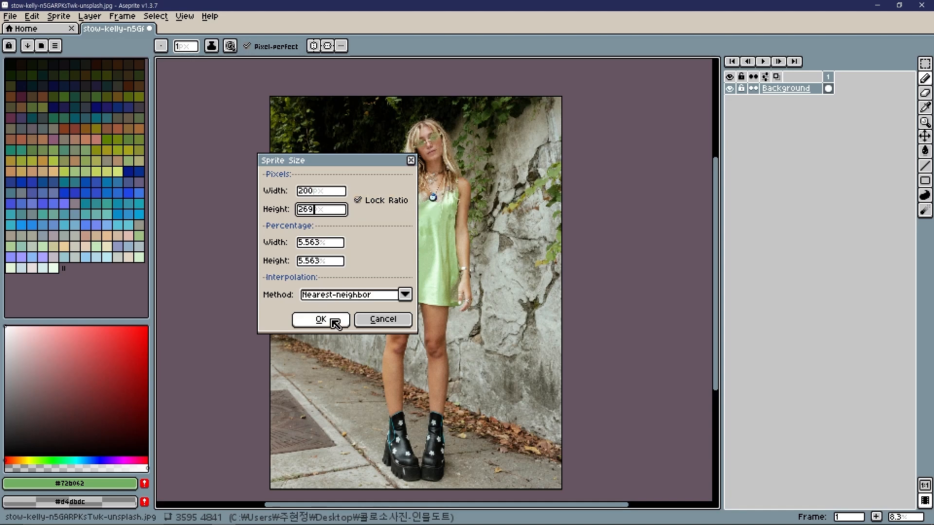
{"action": "left_click_drag", "start_coordinate": [322, 209], "coordinate": [160, 206]}
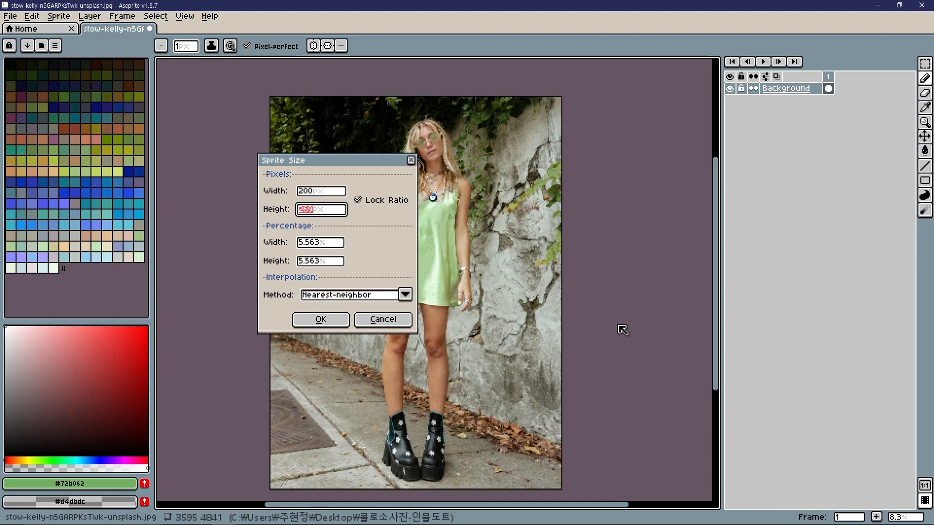
Step: Use Nearest-neighbor as the interpolation method for the resize
{"action": "left_click", "coordinate": [325, 322]}
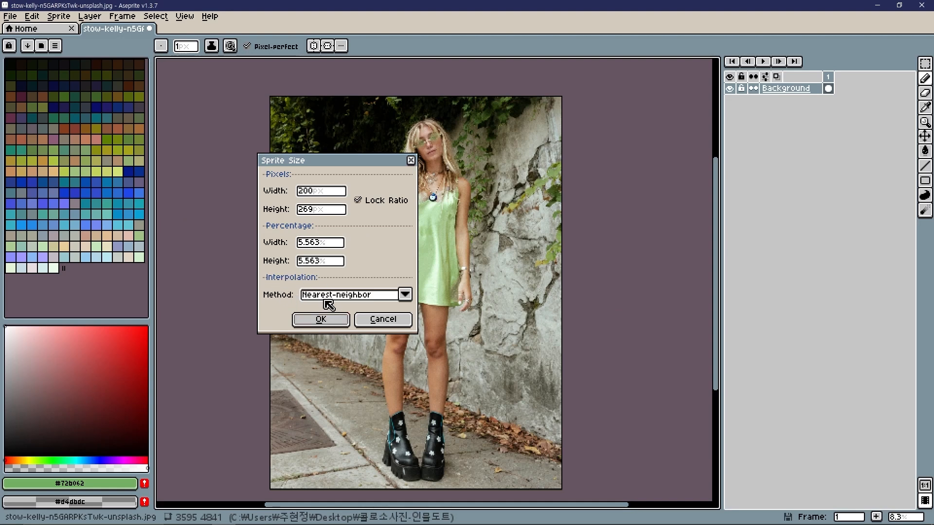
{"action": "left_click", "coordinate": [377, 300]}
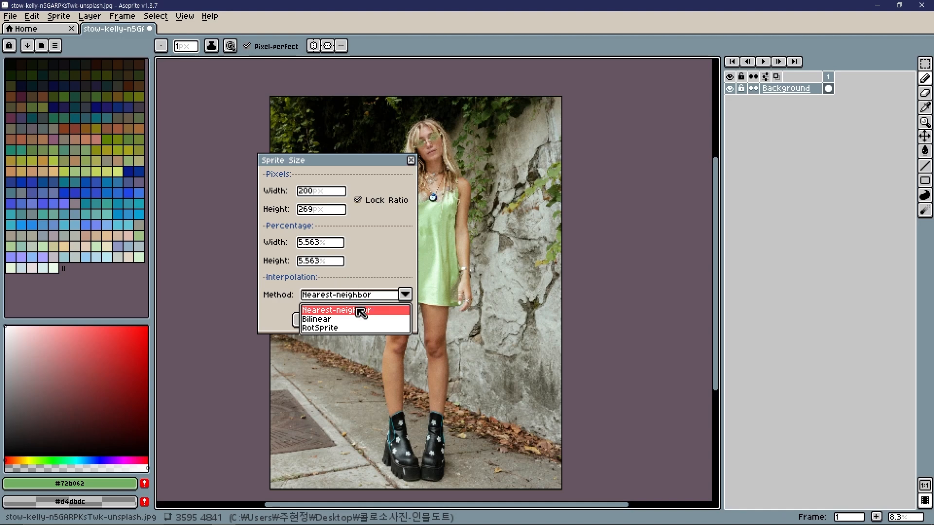
{"action": "left_click", "coordinate": [344, 295]}
{"action": "left_click", "coordinate": [311, 325]}
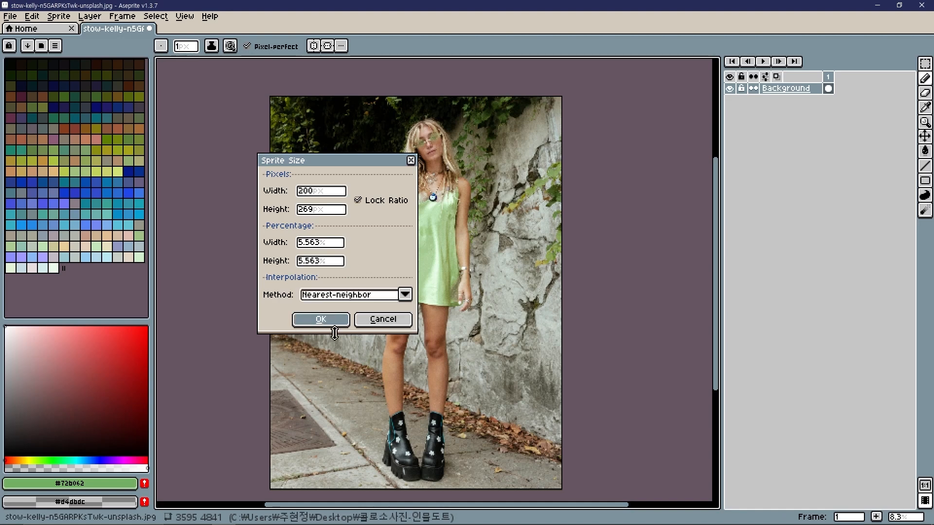
Step: Try unlocking the aspect ratio and setting the sprite height to 100 px independently of the width
{"action": "left_click", "coordinate": [403, 208]}
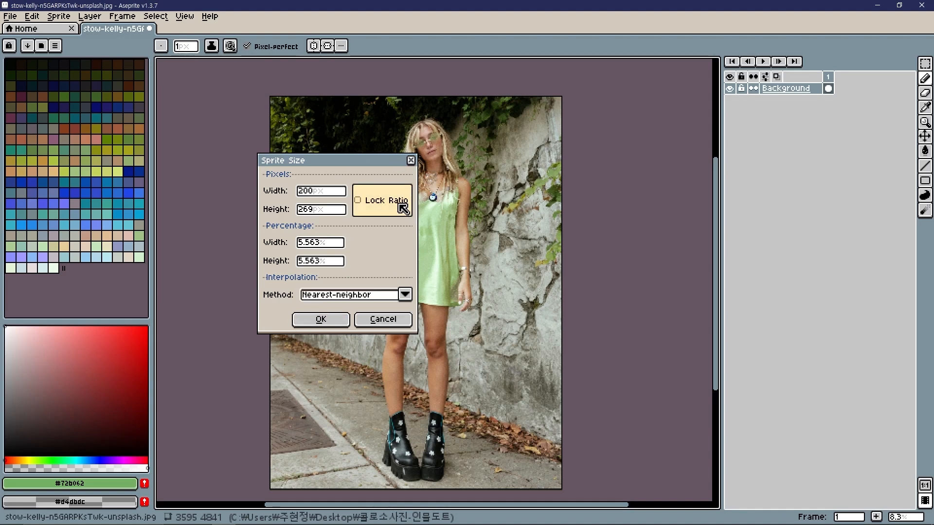
{"action": "left_click", "coordinate": [389, 211]}
{"action": "left_click_drag", "start_coordinate": [396, 207], "coordinate": [325, 210]}
{"action": "left_click_drag", "start_coordinate": [325, 210], "coordinate": [207, 204]}
{"action": "left_click", "coordinate": [319, 192]}
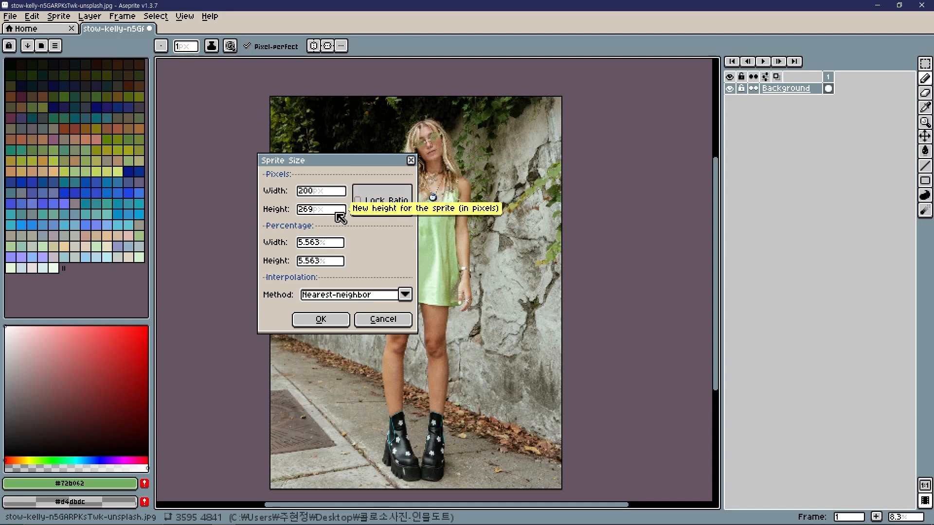
{"action": "left_click", "coordinate": [340, 213]}
{"action": "type", "text": "100"}
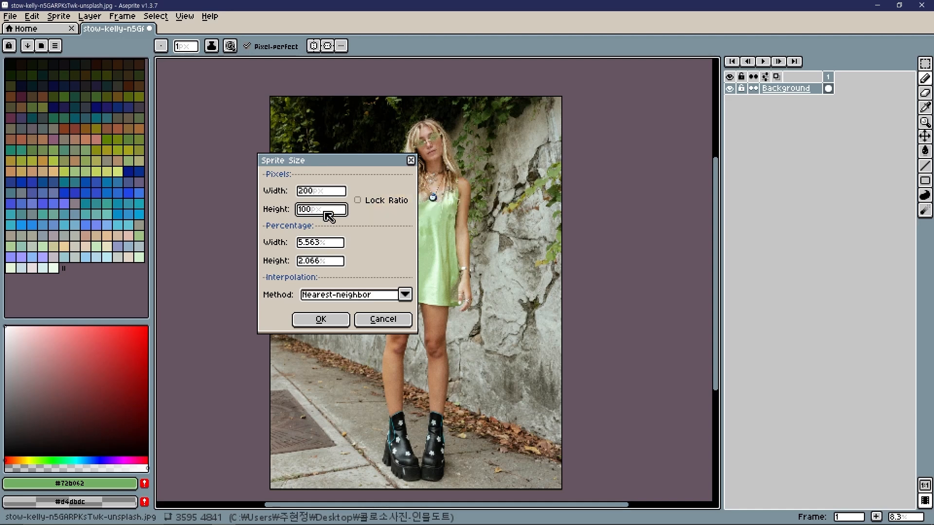
Step: Lock the aspect ratio again and apply the resize to 200 × 269 px
{"action": "left_click", "coordinate": [373, 205]}
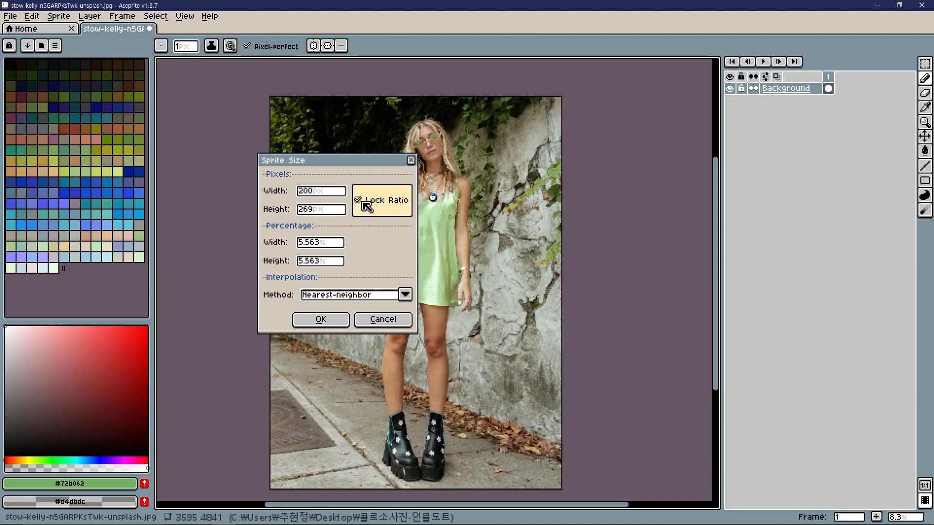
{"action": "left_click", "coordinate": [331, 324]}
Step: Examine the pixel detail of the downsized photo up close
{"action": "scroll", "coordinate": [567, 328], "scroll_direction": "up", "scroll_amount": 7}
{"action": "left_click_drag", "start_coordinate": [567, 328], "coordinate": [543, 363]}
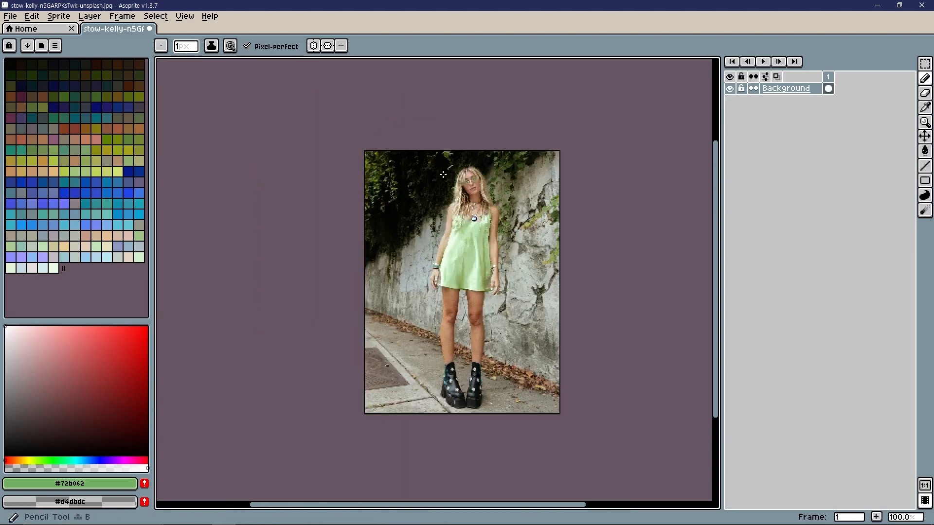
{"action": "key", "text": "ctrl+z"}
{"action": "scroll", "coordinate": [426, 169], "scroll_direction": "up", "scroll_amount": 2}
{"action": "scroll", "coordinate": [426, 169], "scroll_direction": "down", "scroll_amount": 1}
{"action": "left_click_drag", "start_coordinate": [422, 169], "coordinate": [539, 313]}
{"action": "key", "text": "ctrl+z"}
Step: Enlarge the frame thumbnails in the timeline
{"action": "mouse_move", "coordinate": [680, 286]}
{"action": "left_mouse_down"}
{"action": "mouse_move", "coordinate": [613, 200]}
{"action": "mouse_move", "coordinate": [597, 227]}
{"action": "left_mouse_up"}
{"action": "scroll", "coordinate": [597, 228], "scroll_direction": "down", "scroll_amount": 1}
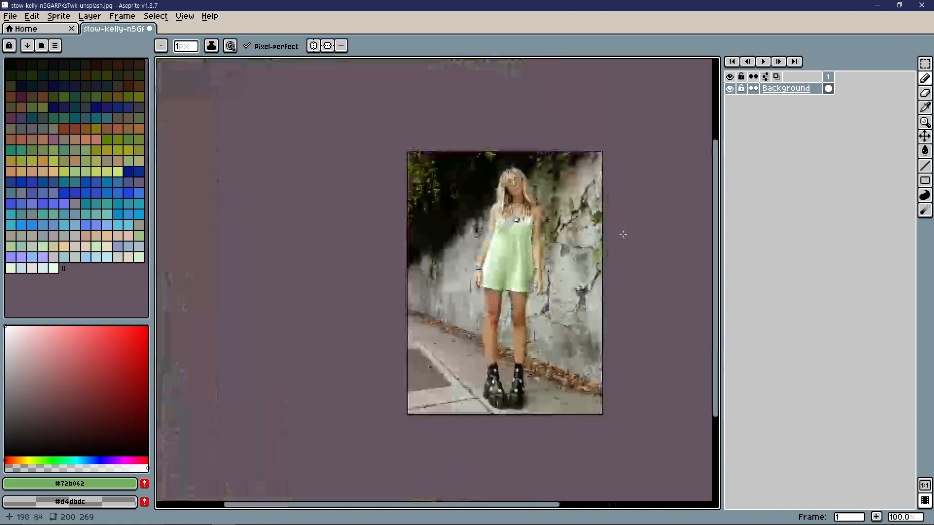
{"action": "scroll", "coordinate": [810, 228], "scroll_direction": "up", "scroll_amount": 5}
{"action": "scroll", "coordinate": [809, 228], "scroll_direction": "down", "scroll_amount": 1}
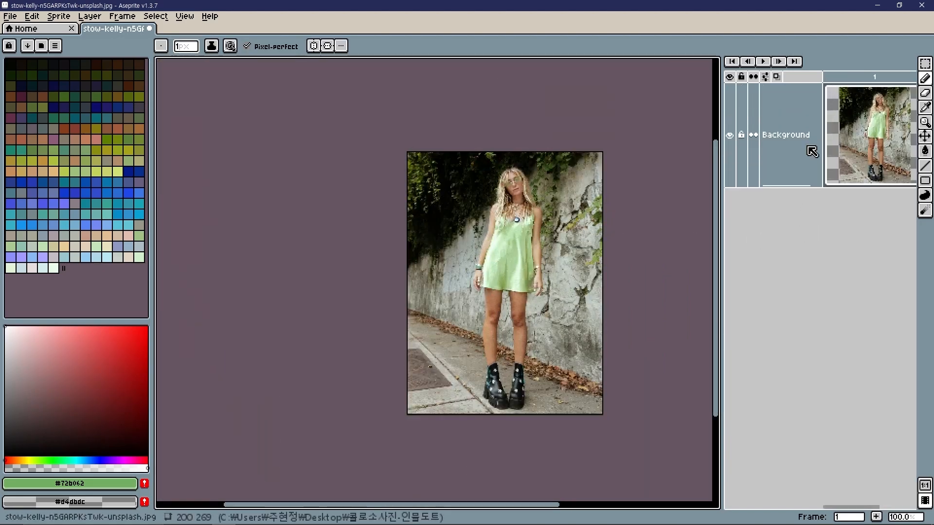
Step: Shrink the timeline thumbnails and toggle the Background layer's visibility off and back on
{"action": "scroll", "coordinate": [811, 155], "scroll_direction": "down", "scroll_amount": 1}
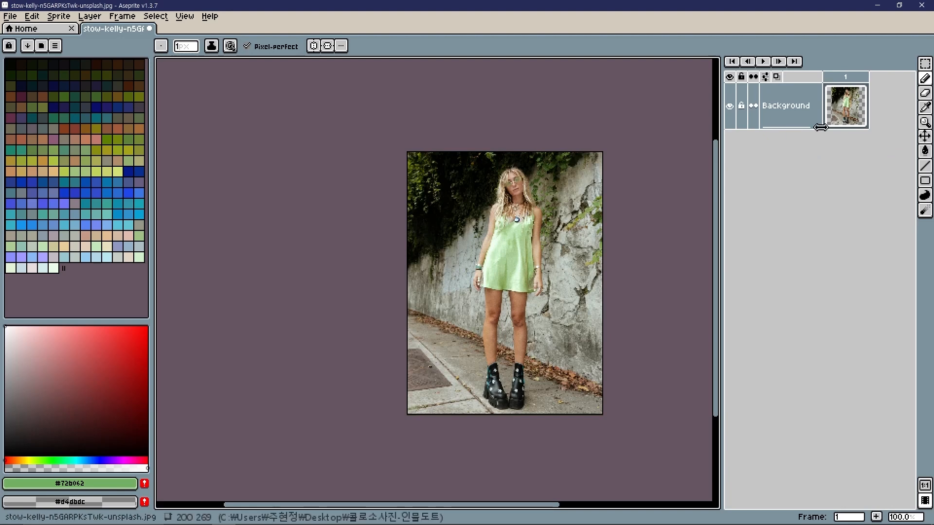
{"action": "left_click", "coordinate": [754, 110]}
{"action": "left_click", "coordinate": [730, 106]}
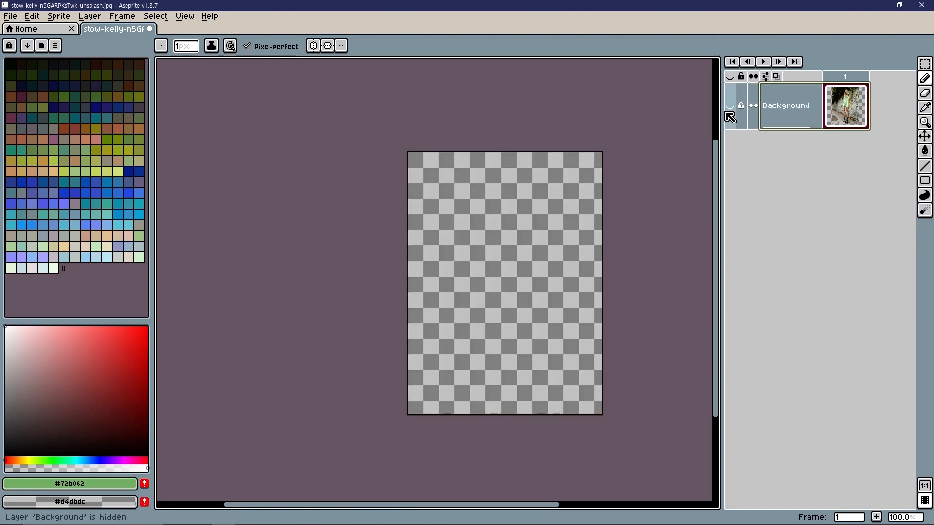
{"action": "left_click", "coordinate": [730, 106]}
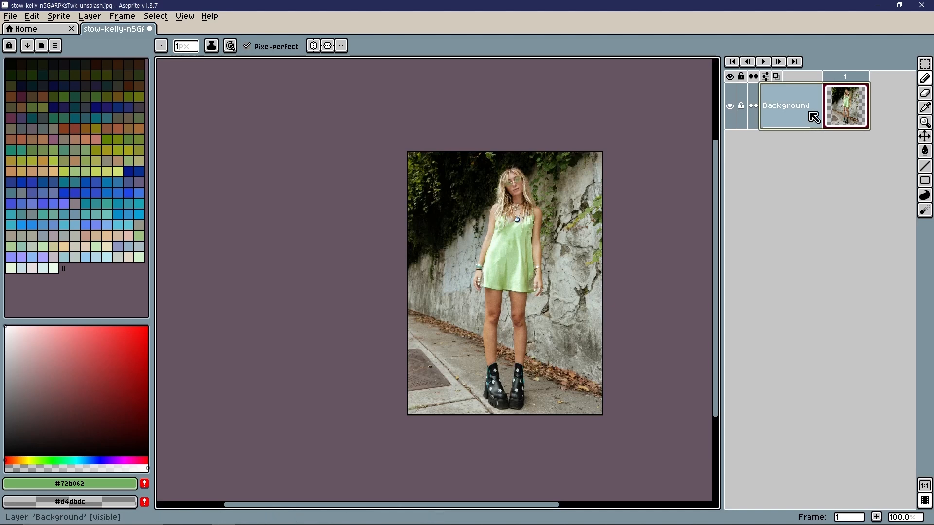
{"action": "left_click", "coordinate": [729, 106]}
{"action": "left_click", "coordinate": [729, 106]}
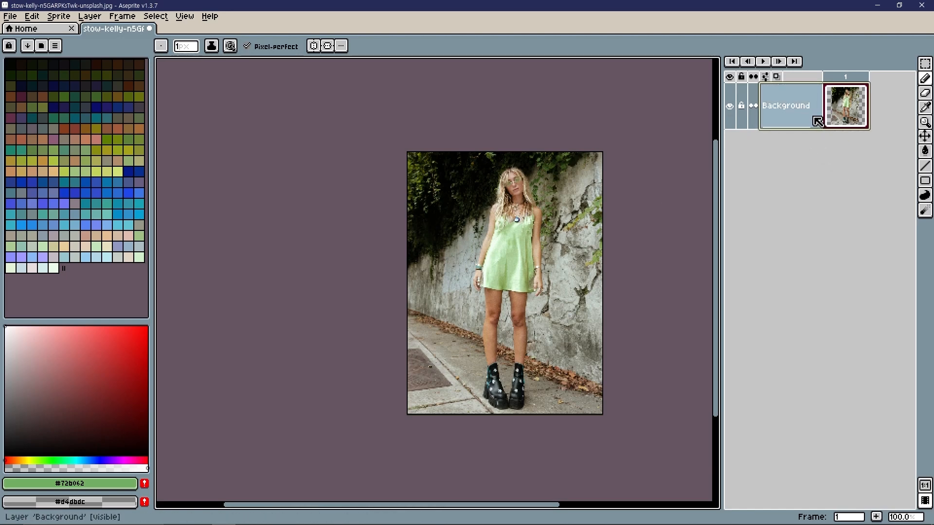
Step: Duplicate the Background layer and delete the original, keeping only the copy
{"action": "key", "text": "shift+n"}
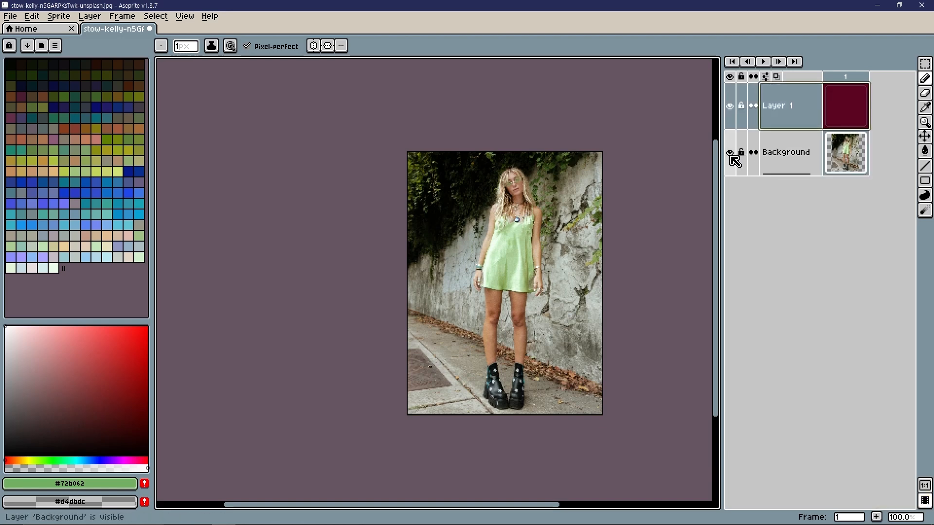
{"action": "key", "text": "ctrl+z"}
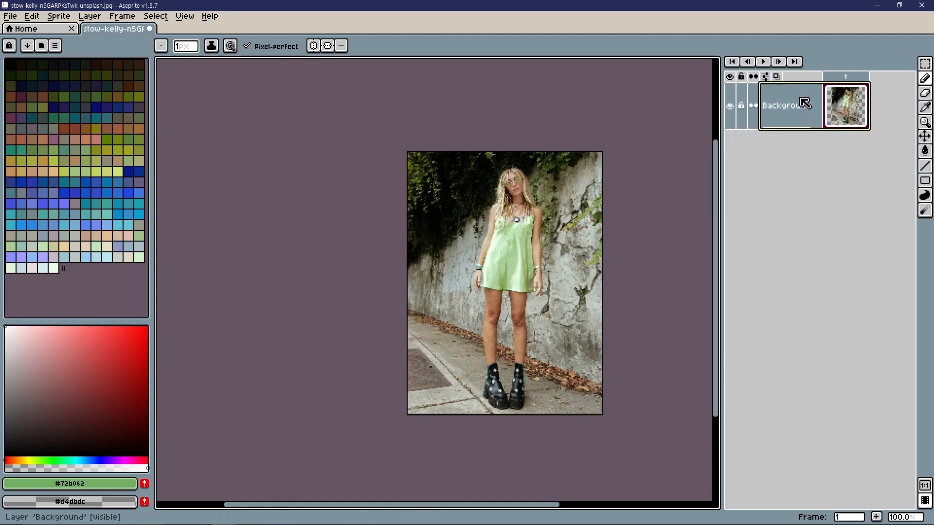
{"action": "right_click", "coordinate": [785, 100]}
{"action": "left_click", "coordinate": [827, 155]}
{"action": "left_click", "coordinate": [805, 151]}
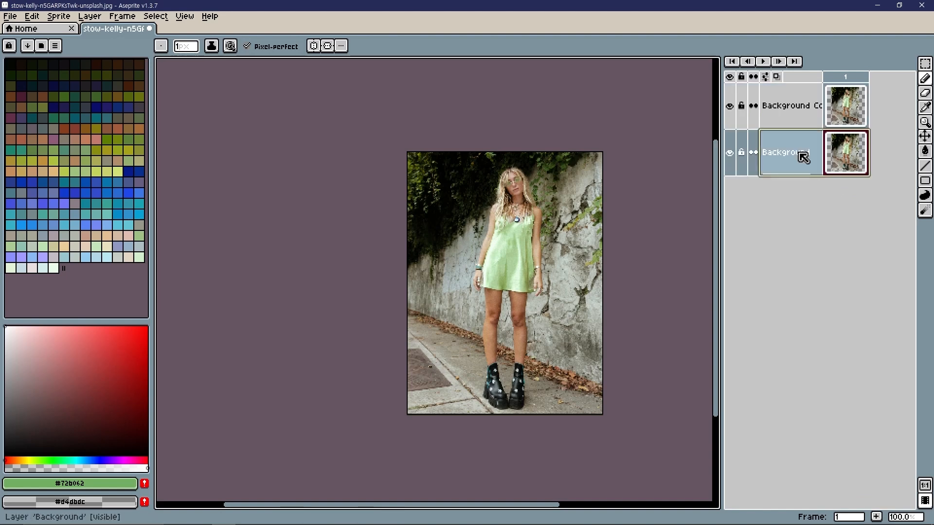
{"action": "right_click", "coordinate": [803, 152]}
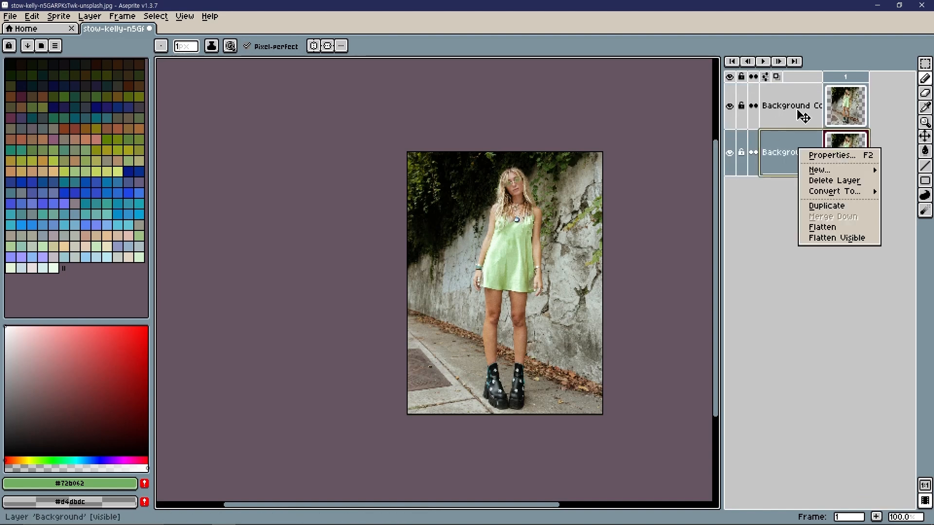
{"action": "left_click", "coordinate": [801, 115]}
{"action": "left_click", "coordinate": [758, 155]}
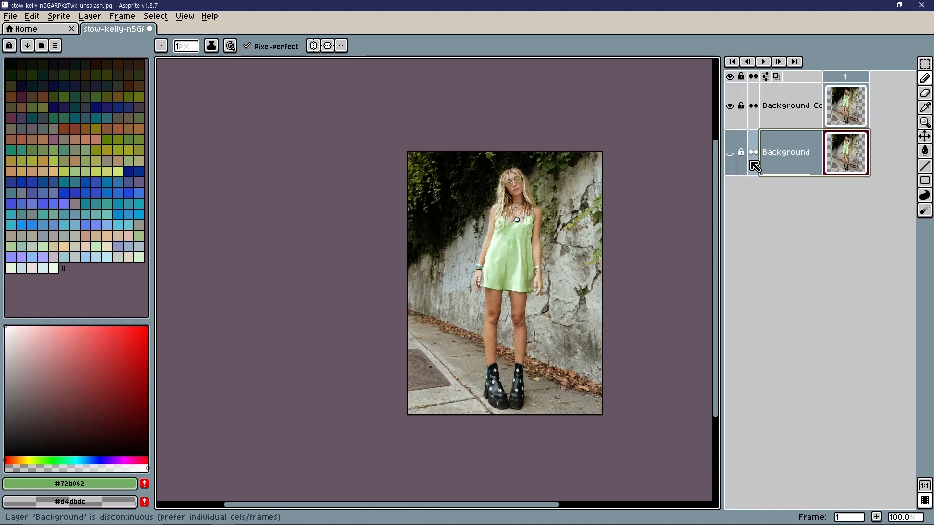
{"action": "key", "text": "Delete"}
{"action": "left_click", "coordinate": [786, 118]}
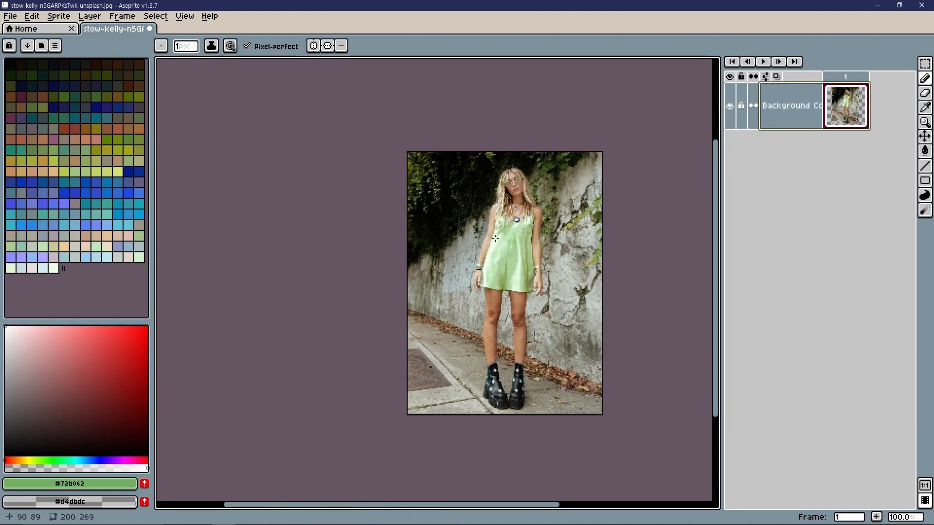
{"action": "left_click_drag", "start_coordinate": [494, 256], "coordinate": [489, 247]}
{"action": "scroll", "coordinate": [492, 253], "scroll_direction": "up", "scroll_amount": 1}
{"action": "left_click_drag", "start_coordinate": [487, 146], "coordinate": [468, 220]}
{"action": "key", "text": "ctrl+z"}
{"action": "scroll", "coordinate": [468, 295], "scroll_direction": "down", "scroll_amount": 1}
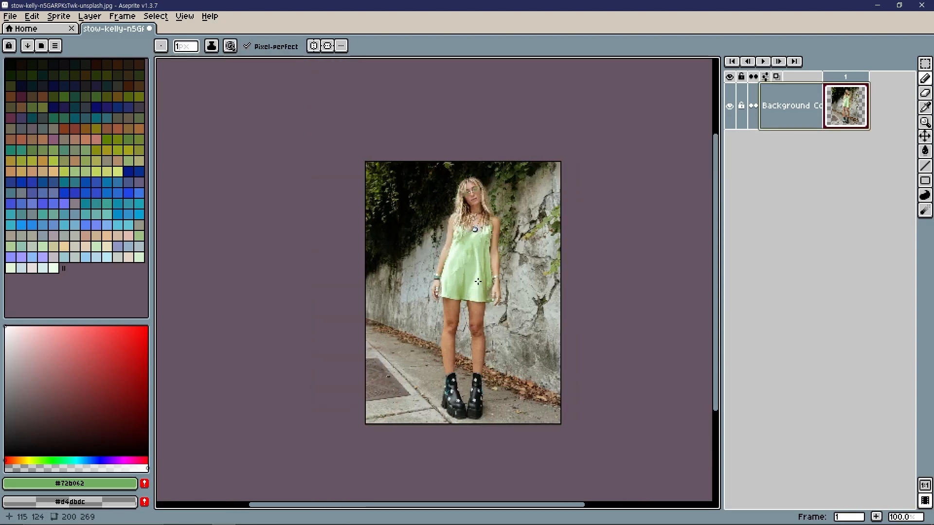
Step: Brighten the photo slightly by raising the middle of its Color Curve
{"action": "left_click", "coordinate": [32, 16]}
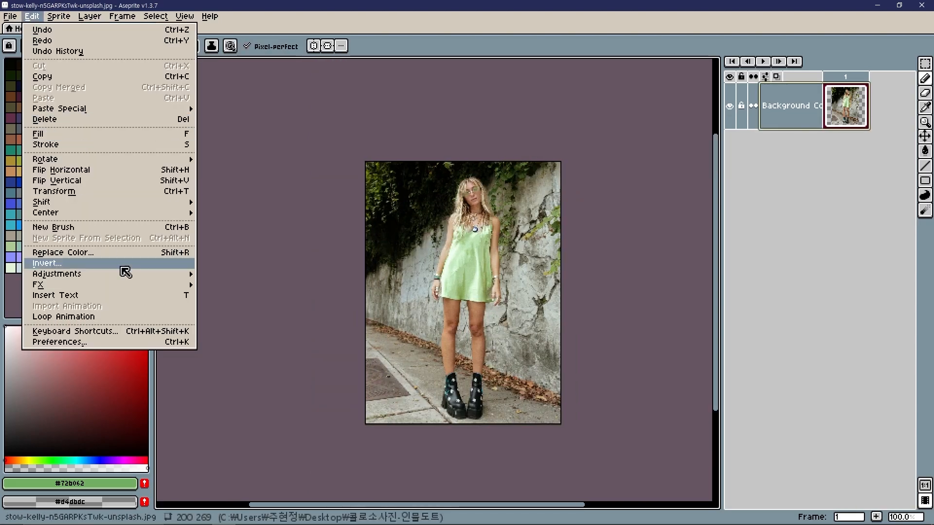
{"action": "mouse_move", "coordinate": [135, 277]}
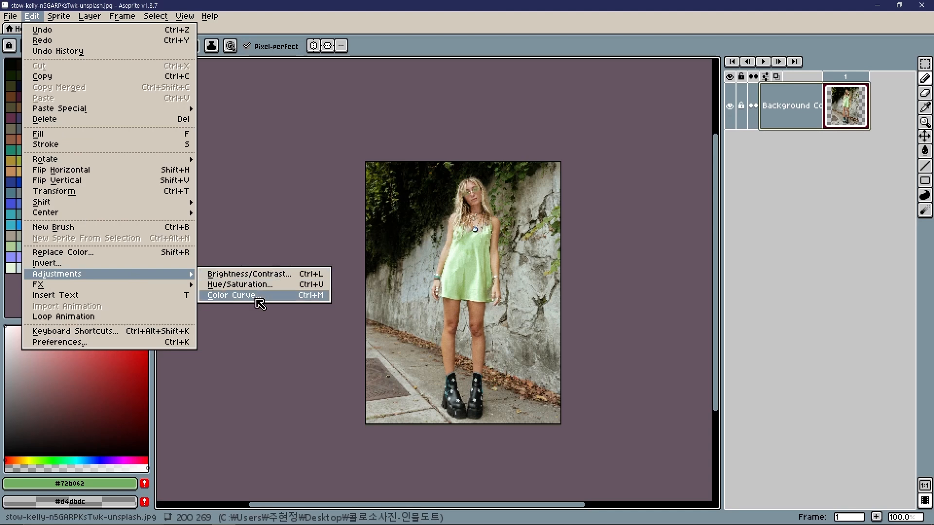
{"action": "left_click", "coordinate": [281, 305]}
{"action": "left_click_drag", "start_coordinate": [79, 353], "coordinate": [76, 351]}
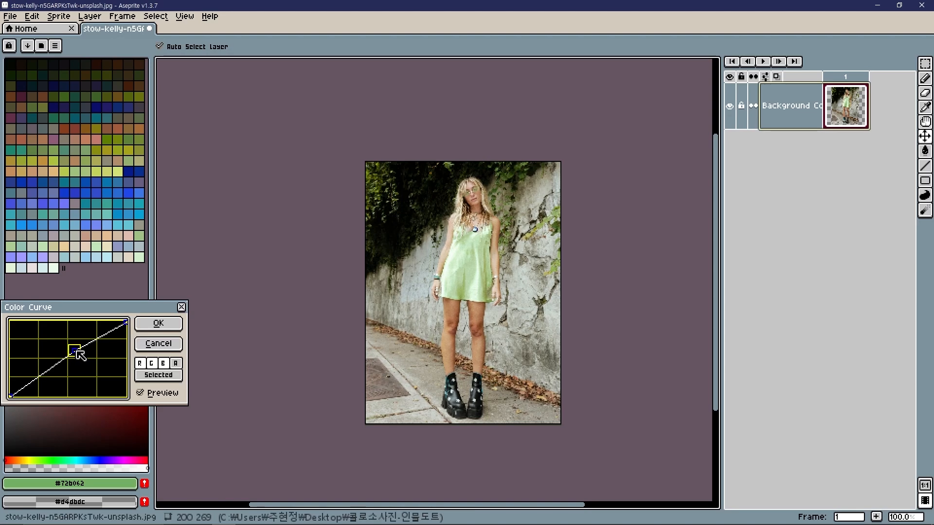
{"action": "left_click", "coordinate": [159, 324]}
{"action": "scroll", "coordinate": [559, 319], "scroll_direction": "up", "scroll_amount": 1}
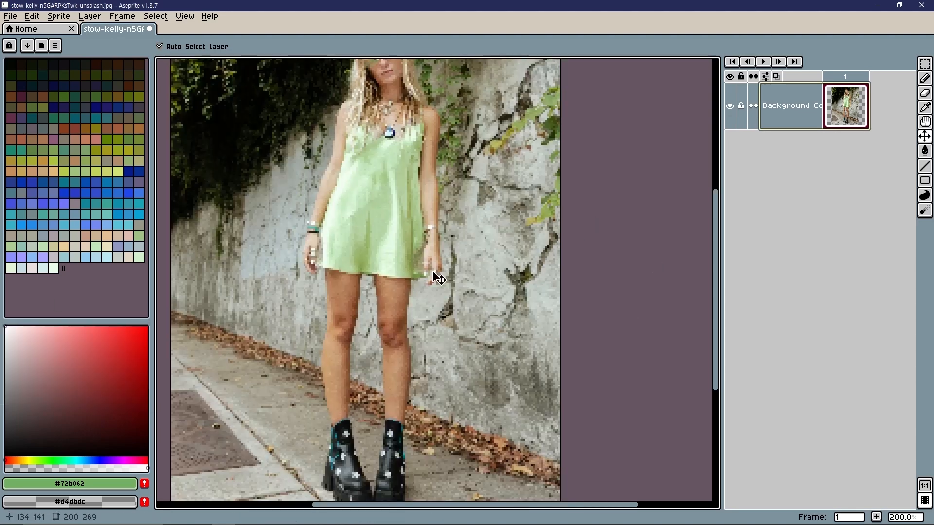
{"action": "scroll", "coordinate": [438, 278], "scroll_direction": "down", "scroll_amount": 1}
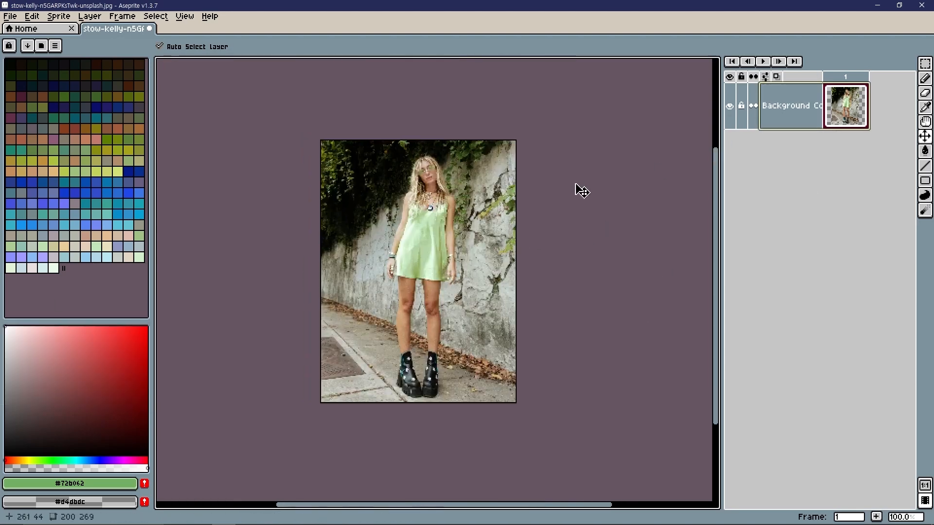
Step: Add a new empty layer above the photo and set the foreground color to pure red (0°, 100, 100) for drawing
{"action": "key", "text": "shift+n"}
{"action": "left_click", "coordinate": [88, 371]}
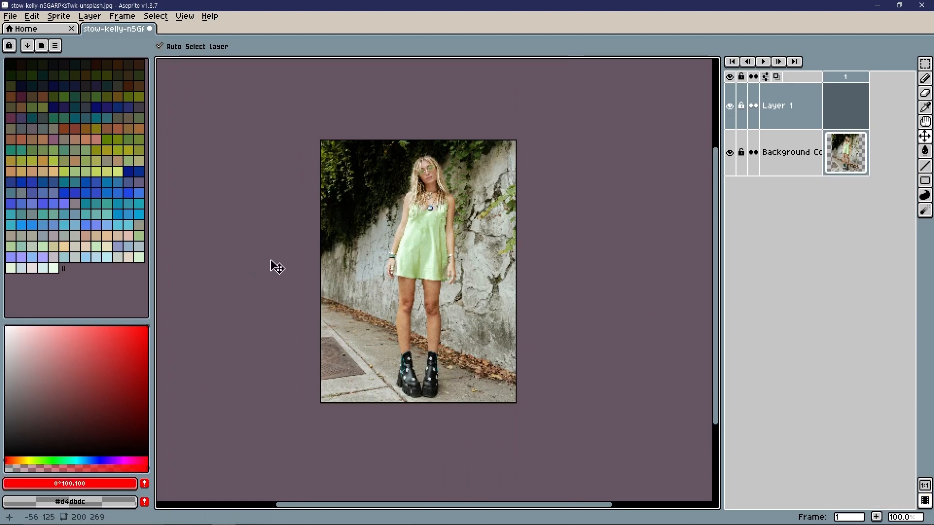
{"action": "key", "text": "b"}
Step: Try tracing the woman's hair and the left-hand arm in the photo with a red line
{"action": "scroll", "coordinate": [417, 174], "scroll_direction": "up", "scroll_amount": 2}
{"action": "scroll", "coordinate": [417, 173], "scroll_direction": "down", "scroll_amount": 2}
{"action": "scroll", "coordinate": [417, 174], "scroll_direction": "up", "scroll_amount": 2}
{"action": "left_click_drag", "start_coordinate": [395, 185], "coordinate": [384, 301]}
{"action": "left_click_drag", "start_coordinate": [400, 257], "coordinate": [437, 161]}
{"action": "mouse_move", "coordinate": [419, 190]}
{"action": "left_mouse_down"}
{"action": "mouse_move", "coordinate": [395, 213]}
{"action": "mouse_move", "coordinate": [353, 385]}
{"action": "left_mouse_up"}
{"action": "scroll", "coordinate": [399, 329], "scroll_direction": "down", "scroll_amount": 3}
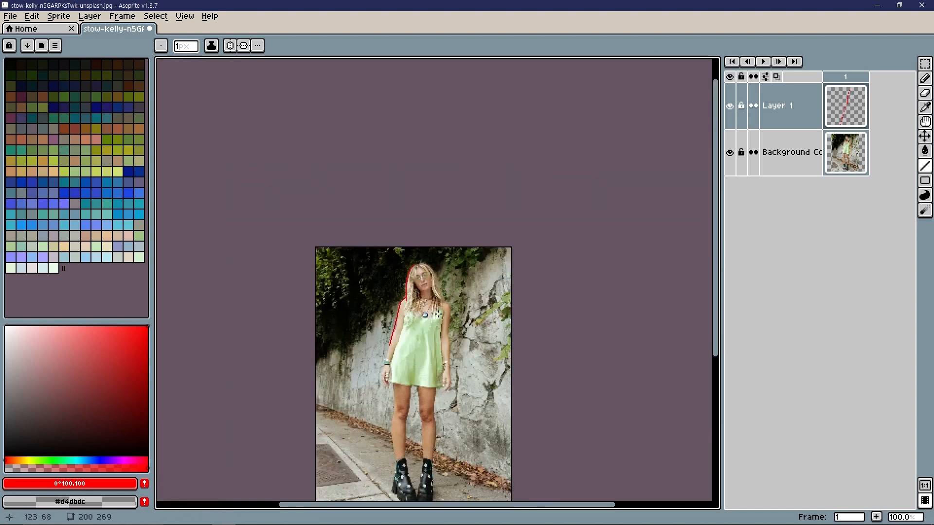
Step: Erase the trial red outline from Layer 1
{"action": "key", "text": "e"}
{"action": "scroll", "coordinate": [417, 325], "scroll_direction": "up", "scroll_amount": 2}
{"action": "scroll", "coordinate": [413, 325], "scroll_direction": "up", "scroll_amount": 7}
{"action": "scroll", "coordinate": [416, 321], "scroll_direction": "down", "scroll_amount": 1}
{"action": "mouse_move", "coordinate": [412, 200]}
{"action": "left_mouse_down"}
{"action": "mouse_move", "coordinate": [348, 422]}
{"action": "mouse_move", "coordinate": [352, 414]}
{"action": "left_mouse_up"}
{"action": "left_click_drag", "start_coordinate": [394, 305], "coordinate": [405, 276]}
{"action": "scroll", "coordinate": [404, 275], "scroll_direction": "down", "scroll_amount": 1}
Step: Resize the sprite to 150 × 201 px with the ratio locked and nearest-neighbor interpolation
{"action": "left_click", "coordinate": [787, 156]}
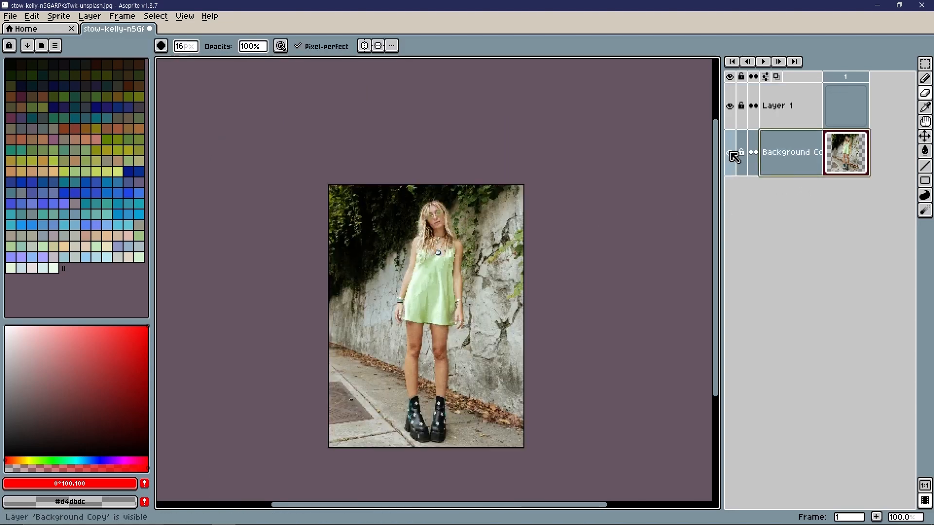
{"action": "key", "text": "ctrl+alt+i"}
{"action": "type", "text": "150"}
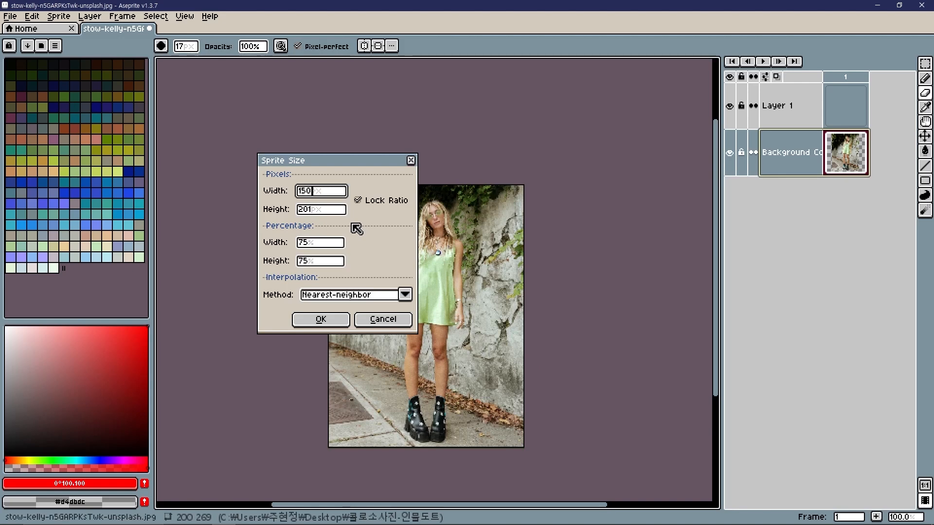
{"action": "left_click", "coordinate": [321, 319]}
{"action": "scroll", "coordinate": [481, 248], "scroll_direction": "up", "scroll_amount": 1}
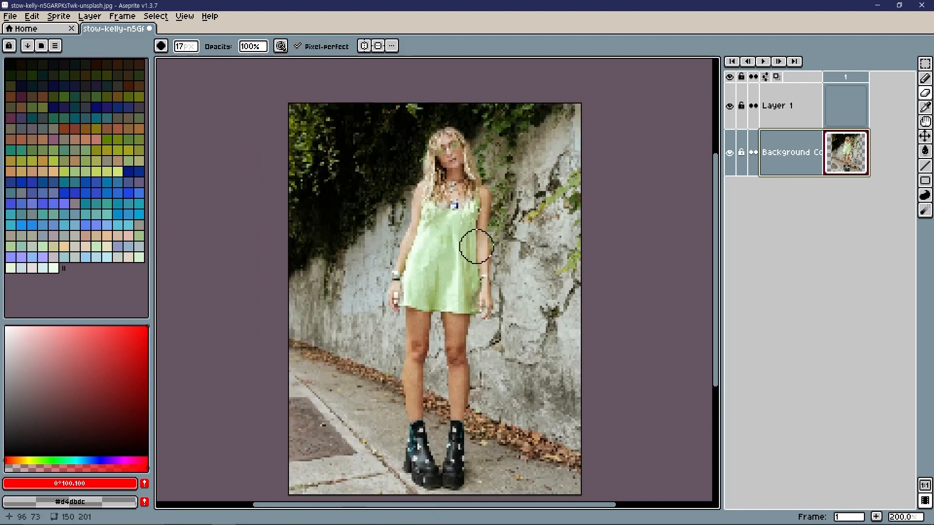
Step: On Layer 1, trace the outer edge of the left-hand arm in the photo in red, from the shoulder down around the hand
{"action": "left_click", "coordinate": [810, 119]}
{"action": "key", "text": "b"}
{"action": "scroll", "coordinate": [438, 140], "scroll_direction": "up", "scroll_amount": 4}
{"action": "mouse_move", "coordinate": [424, 118]}
{"action": "left_mouse_down"}
{"action": "mouse_move", "coordinate": [411, 141]}
{"action": "mouse_move", "coordinate": [395, 276]}
{"action": "mouse_move", "coordinate": [424, 186]}
{"action": "mouse_move", "coordinate": [407, 198]}
{"action": "mouse_move", "coordinate": [373, 316]}
{"action": "left_mouse_up"}
{"action": "scroll", "coordinate": [405, 247], "scroll_direction": "down", "scroll_amount": 2}
{"action": "key", "text": "ctrl+z"}
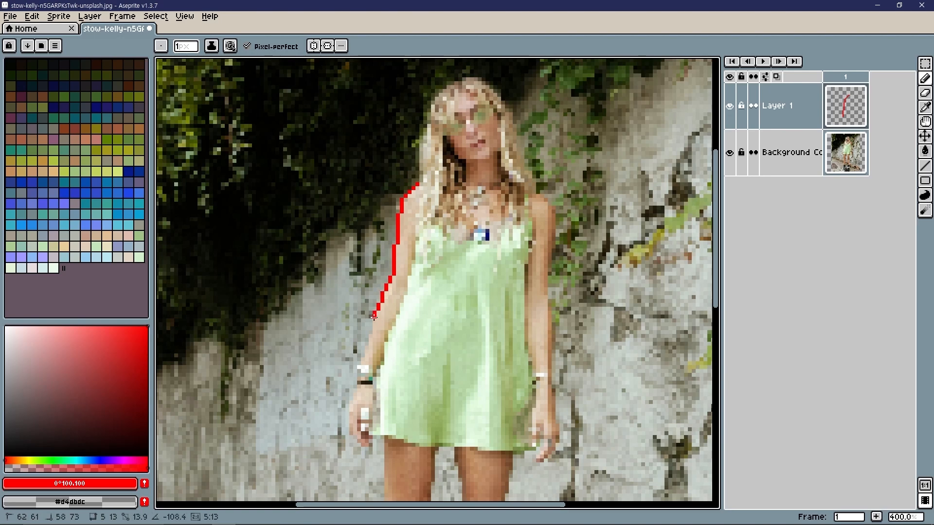
{"action": "left_click_drag", "start_coordinate": [358, 376], "coordinate": [386, 325]}
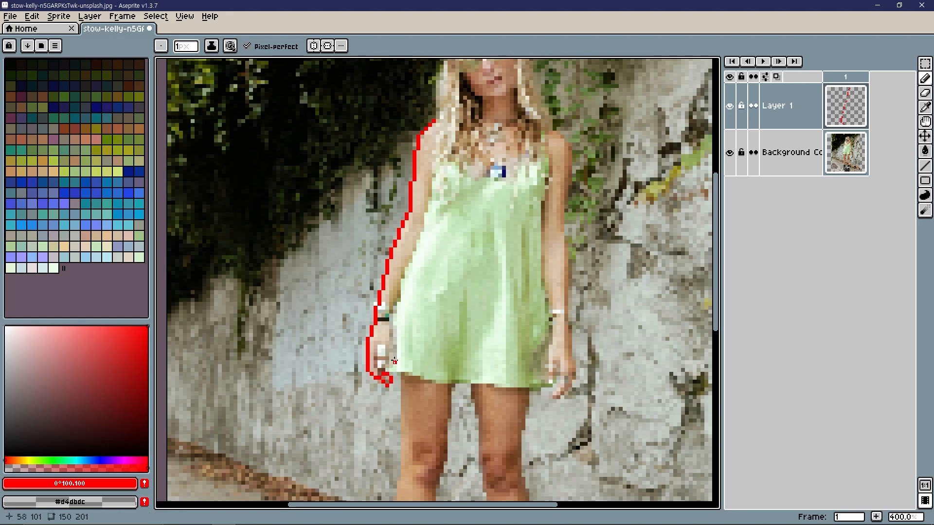
Step: Rework the fingertips in the red outline of the left-hand hand in the photo
{"action": "key", "text": "e"}
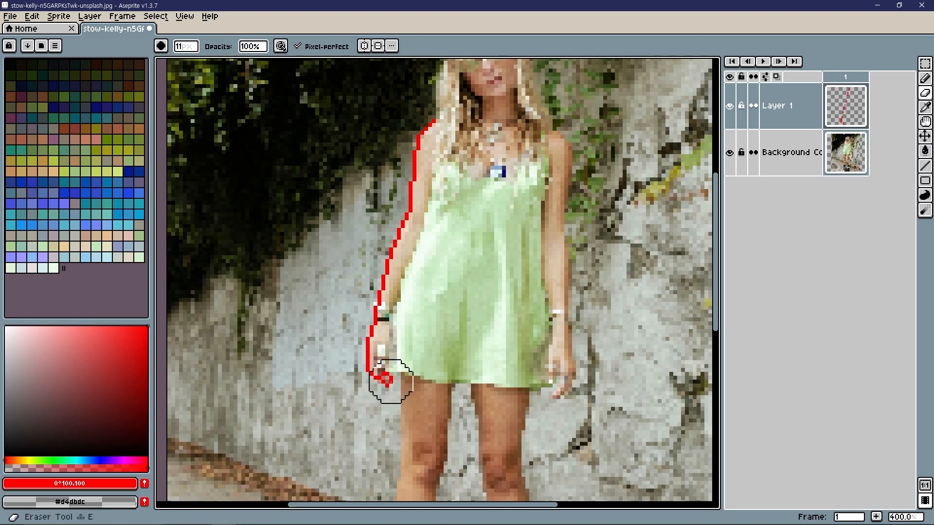
{"action": "key", "text": "b"}
{"action": "left_click_drag", "start_coordinate": [394, 381], "coordinate": [385, 380]}
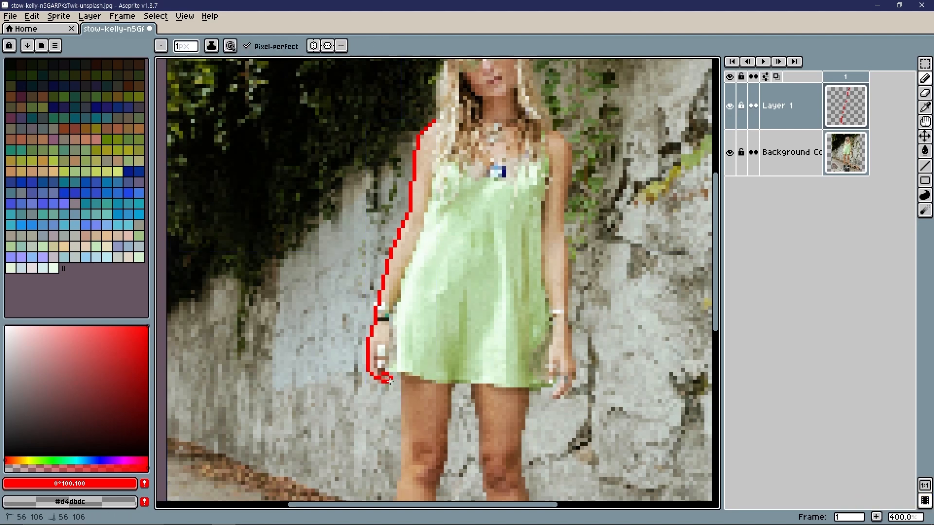
{"action": "scroll", "coordinate": [389, 381], "scroll_direction": "up", "scroll_amount": 2}
{"action": "key", "text": "ctrl+z"}
{"action": "mouse_move", "coordinate": [386, 356]}
{"action": "left_mouse_down"}
{"action": "mouse_move", "coordinate": [398, 354]}
{"action": "mouse_move", "coordinate": [389, 294]}
{"action": "mouse_move", "coordinate": [388, 355]}
{"action": "left_mouse_up"}
{"action": "key", "text": "ctrl+z"}
Step: Trace the inner edge of the same arm with straight segments from the hand up to the armpit
{"action": "left_click", "coordinate": [391, 315], "text": "shift"}
{"action": "left_click", "coordinate": [421, 249], "text": "shift"}
{"action": "left_click", "coordinate": [431, 186], "text": "shift"}
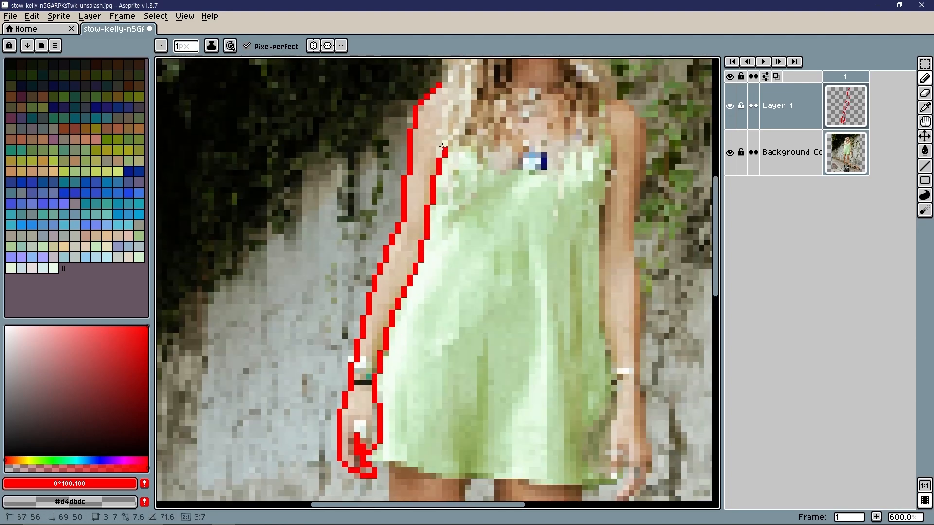
{"action": "left_click", "coordinate": [440, 136], "text": "shift"}
Step: Outline the dress's neckline from the traced armpit across the chest to the opposite armpit
{"action": "left_click_drag", "start_coordinate": [448, 216], "coordinate": [450, 259]}
{"action": "left_click", "coordinate": [506, 214], "text": "shift"}
{"action": "left_click", "coordinate": [606, 197], "text": "shift"}
{"action": "left_click_drag", "start_coordinate": [459, 201], "coordinate": [715, 223]}
{"action": "key", "text": "ctrl+z"}
{"action": "left_click", "coordinate": [594, 195], "text": "shift"}
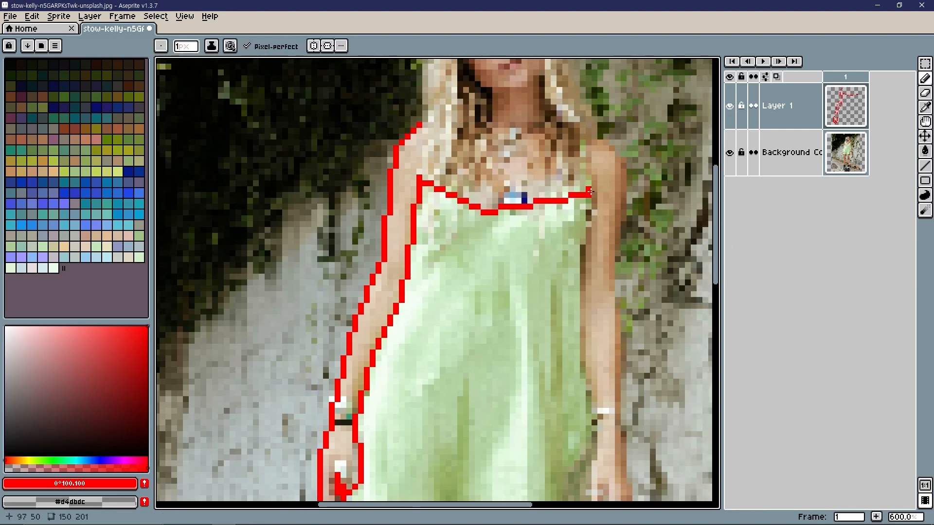
Step: Trace the boundary between the dress and the right-hand arm in the photo, from the armpit down to the hand
{"action": "left_click", "coordinate": [582, 266], "text": "shift"}
{"action": "left_click", "coordinate": [582, 360], "text": "shift"}
{"action": "left_click_drag", "start_coordinate": [583, 364], "coordinate": [570, 272]}
{"action": "scroll", "coordinate": [570, 272], "scroll_direction": "down", "scroll_amount": 1}
{"action": "left_click", "coordinate": [580, 345], "text": "shift"}
{"action": "left_click", "coordinate": [575, 373], "text": "shift"}
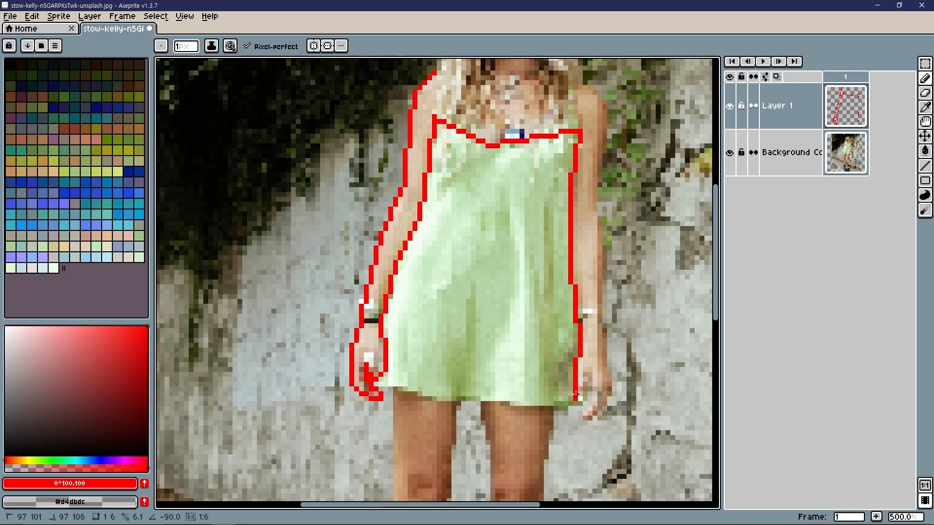
Step: Outline the right-hand hand and its fingers in the photo, hiding Layer 1 briefly to compare the outline with the pixels beneath
{"action": "scroll", "coordinate": [589, 392], "scroll_direction": "up", "scroll_amount": 2}
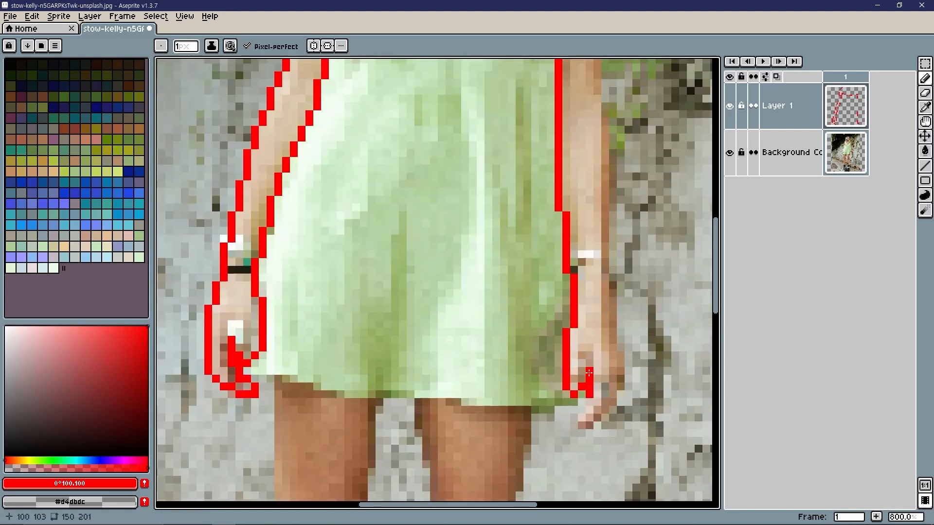
{"action": "left_click", "coordinate": [621, 340], "text": "shift"}
{"action": "scroll", "coordinate": [631, 341], "scroll_direction": "down", "scroll_amount": 4}
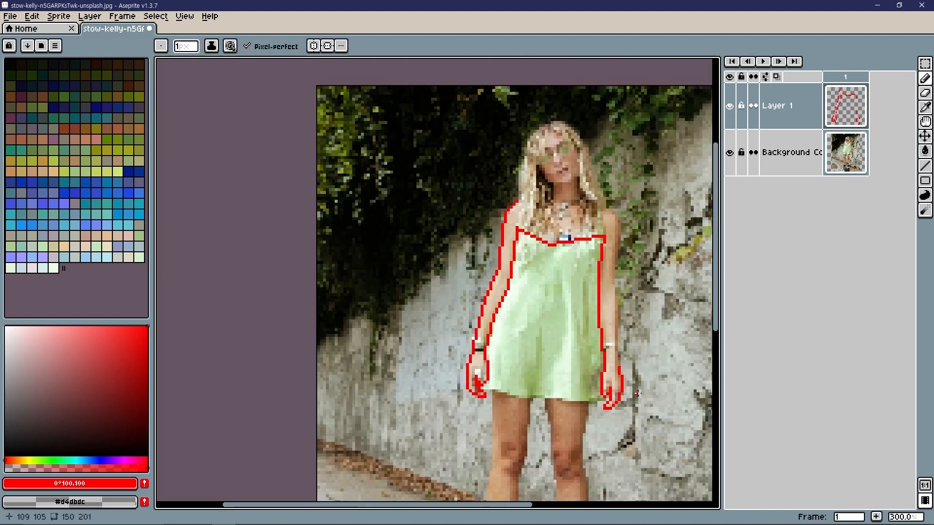
{"action": "scroll", "coordinate": [487, 171], "scroll_direction": "up", "scroll_amount": 2}
{"action": "left_click", "coordinate": [732, 106]}
{"action": "scroll", "coordinate": [523, 340], "scroll_direction": "up", "scroll_amount": 1}
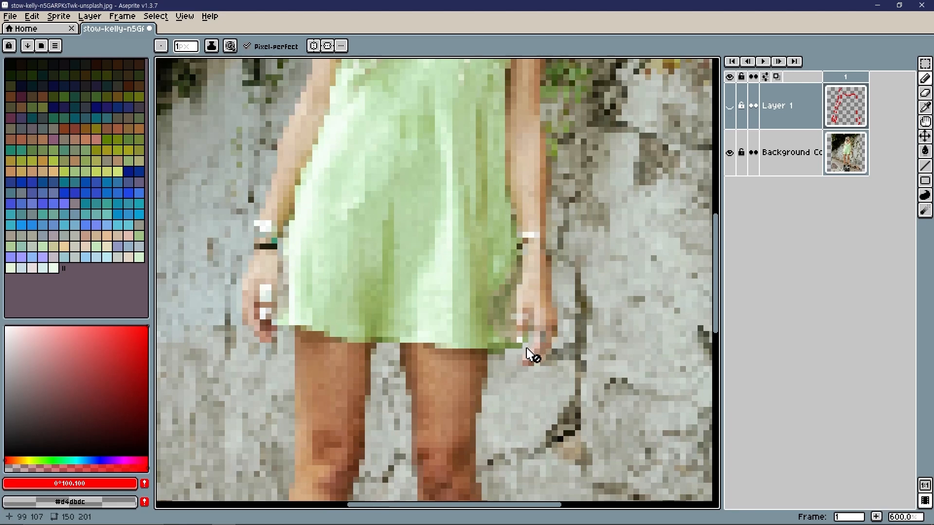
{"action": "left_click", "coordinate": [729, 106]}
{"action": "left_click", "coordinate": [845, 107]}
{"action": "scroll", "coordinate": [532, 395], "scroll_direction": "up", "scroll_amount": 2}
{"action": "scroll", "coordinate": [535, 379], "scroll_direction": "down", "scroll_amount": 1}
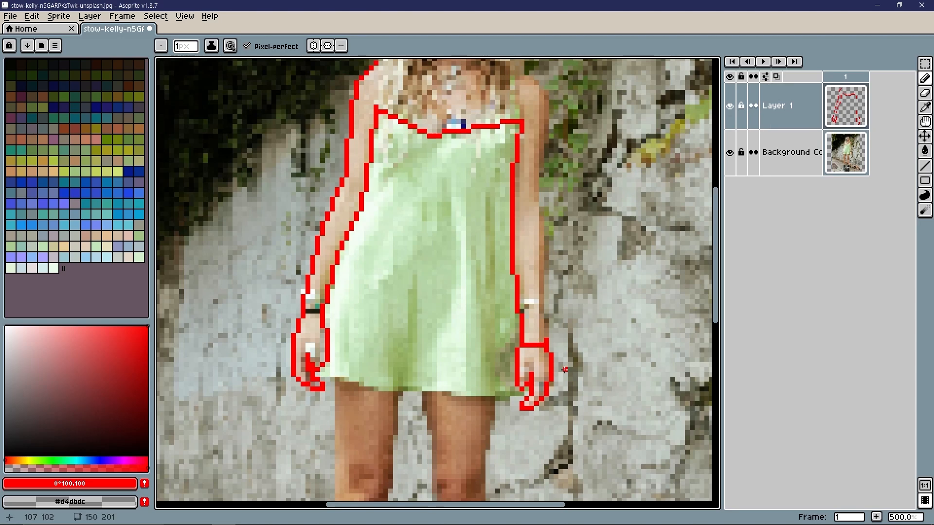
{"action": "scroll", "coordinate": [541, 337], "scroll_direction": "up", "scroll_amount": 1}
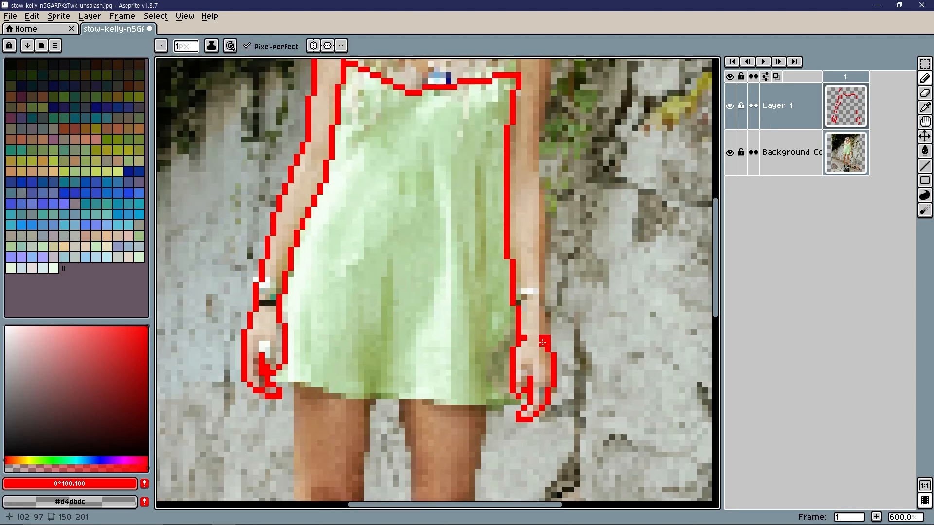
Step: Trace the outer edge of the right-hand arm in the photo from the wrist up to the shoulder
{"action": "scroll", "coordinate": [543, 342], "scroll_direction": "down", "scroll_amount": 1}
{"action": "scroll", "coordinate": [543, 342], "scroll_direction": "up", "scroll_amount": 1}
{"action": "left_click_drag", "start_coordinate": [547, 342], "coordinate": [549, 309]}
{"action": "left_click_drag", "start_coordinate": [609, 259], "coordinate": [592, 326]}
{"action": "key", "text": "ctrl+z"}
{"action": "left_click_drag", "start_coordinate": [531, 376], "coordinate": [531, 401]}
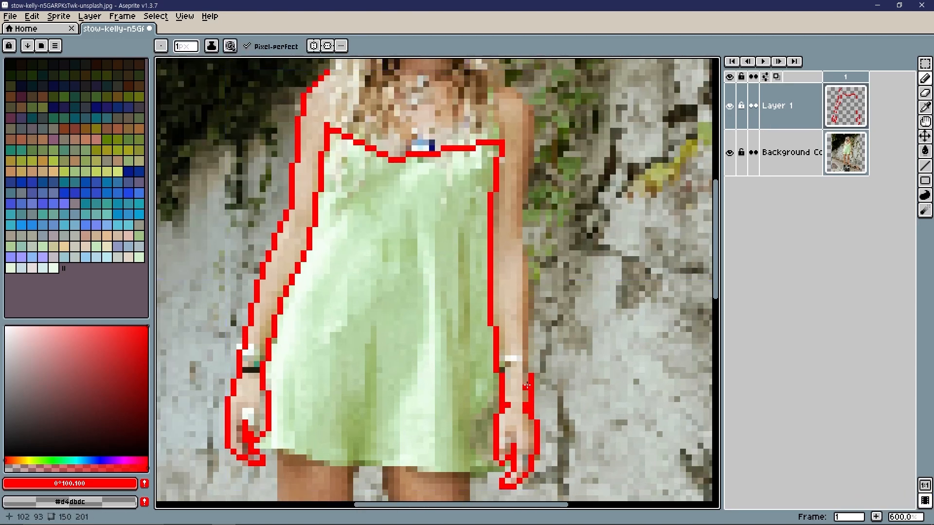
{"action": "left_click", "coordinate": [525, 243], "text": "shift"}
{"action": "left_click_drag", "start_coordinate": [539, 164], "coordinate": [545, 245]}
{"action": "left_click", "coordinate": [537, 196], "text": "shift"}
{"action": "key", "text": "ctrl+z"}
{"action": "left_click", "coordinate": [537, 260], "text": "shift"}
{"action": "left_click", "coordinate": [530, 323], "text": "shift"}
Step: Try erasing a pixel of the red outline along the outer edge of the right-hand arm
{"action": "key", "text": "e"}
{"action": "left_click", "coordinate": [528, 329]}
{"action": "key", "text": "ctrl+z"}
{"action": "scroll", "coordinate": [517, 316], "scroll_direction": "down", "scroll_amount": 3}
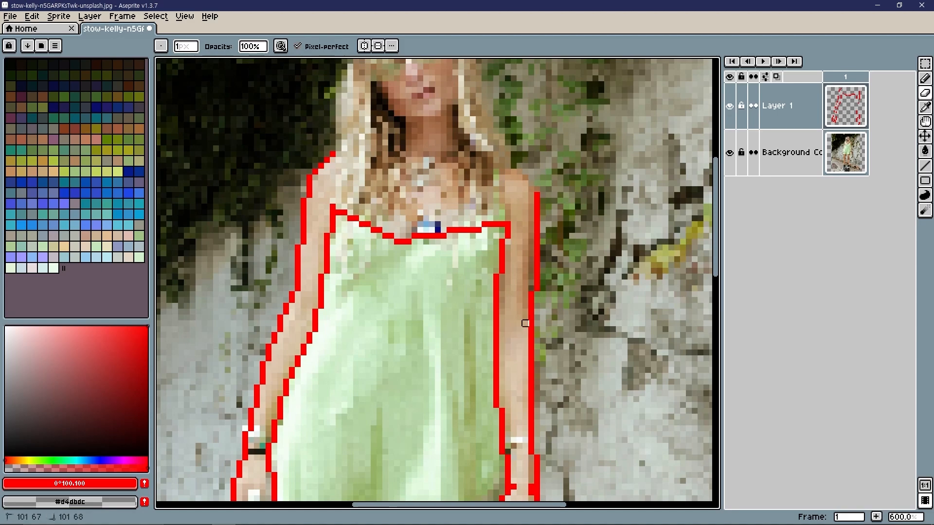
Step: Clean up a pixel on the right-hand arm's outer edge and trace the shoulder up to the hair
{"action": "left_click", "coordinate": [525, 320]}
{"action": "key", "text": "b"}
{"action": "left_click", "coordinate": [497, 160], "text": "shift"}
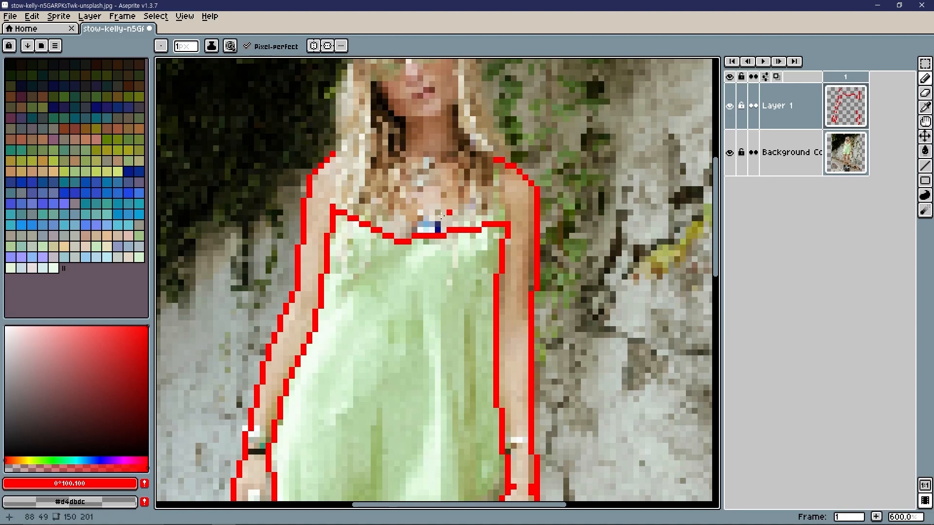
Step: Trace the outer and inner edges of the long hair on the left-hand side of the face, undoing stray strokes
{"action": "scroll", "coordinate": [455, 232], "scroll_direction": "down", "scroll_amount": 3}
{"action": "scroll", "coordinate": [455, 232], "scroll_direction": "up", "scroll_amount": 2}
{"action": "mouse_move", "coordinate": [456, 234]}
{"action": "left_mouse_down"}
{"action": "mouse_move", "coordinate": [506, 233]}
{"action": "mouse_move", "coordinate": [530, 215]}
{"action": "left_mouse_up"}
{"action": "key", "text": "ctrl+z"}
{"action": "left_click_drag", "start_coordinate": [375, 209], "coordinate": [436, 256]}
{"action": "left_click_drag", "start_coordinate": [427, 217], "coordinate": [431, 217]}
{"action": "left_click_drag", "start_coordinate": [457, 190], "coordinate": [451, 242]}
{"action": "mouse_move", "coordinate": [441, 154]}
{"action": "left_mouse_down"}
{"action": "mouse_move", "coordinate": [429, 225]}
{"action": "mouse_move", "coordinate": [423, 211]}
{"action": "mouse_move", "coordinate": [460, 307]}
{"action": "left_mouse_up"}
{"action": "key", "text": "ctrl+z"}
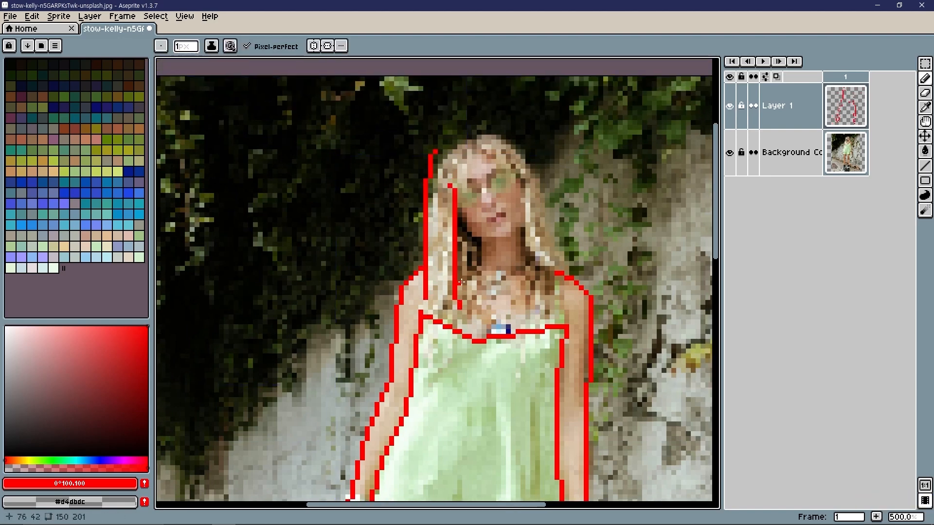
Step: Trace the jawline around the chin between the two sides of the hair, undoing misplaced strokes
{"action": "key", "text": "ctrl+z"}
{"action": "mouse_move", "coordinate": [468, 225]}
{"action": "left_mouse_down"}
{"action": "mouse_move", "coordinate": [507, 243]}
{"action": "mouse_move", "coordinate": [517, 228]}
{"action": "mouse_move", "coordinate": [485, 237]}
{"action": "mouse_move", "coordinate": [500, 238]}
{"action": "mouse_move", "coordinate": [512, 199]}
{"action": "mouse_move", "coordinate": [424, 103]}
{"action": "left_mouse_up"}
{"action": "key", "text": "ctrl+z"}
{"action": "key", "text": "ctrl+z"}
Step: Draw the crown of the head and redraw it slightly higher, erasing surplus pixels on its left-hand curve
{"action": "left_click_drag", "start_coordinate": [429, 176], "coordinate": [464, 135]}
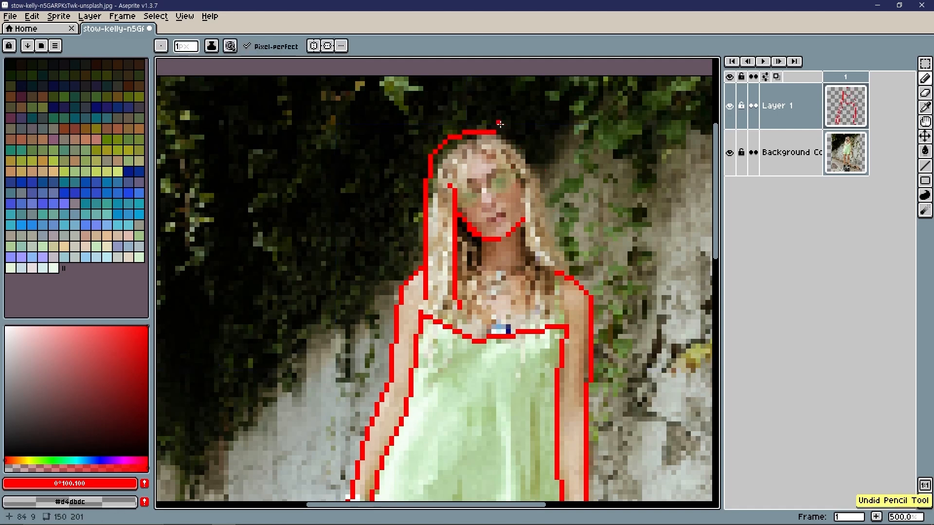
{"action": "key", "text": "e"}
{"action": "mouse_move", "coordinate": [453, 149]}
{"action": "left_mouse_down"}
{"action": "mouse_move", "coordinate": [492, 134]}
{"action": "mouse_move", "coordinate": [444, 147]}
{"action": "mouse_move", "coordinate": [431, 163]}
{"action": "left_mouse_up"}
{"action": "key", "text": "b"}
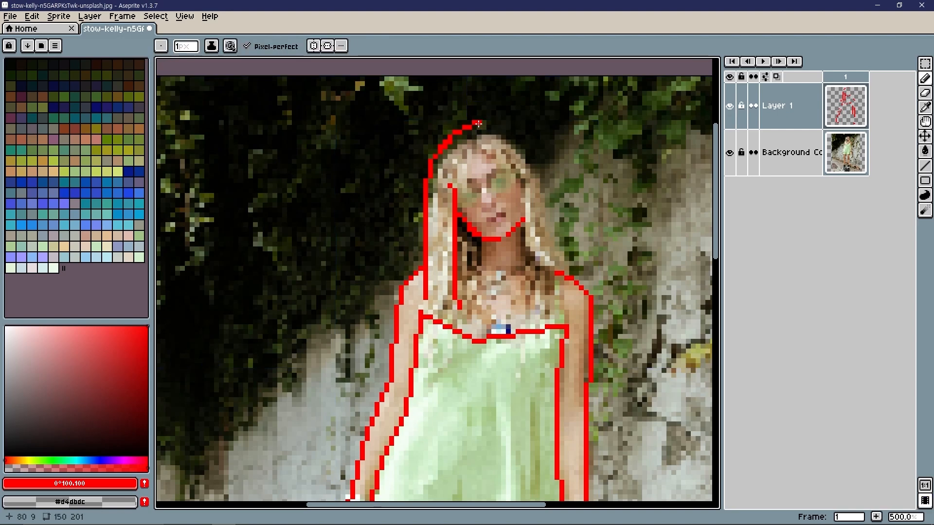
{"action": "key", "text": "ctrl+z"}
{"action": "left_click_drag", "start_coordinate": [480, 126], "coordinate": [505, 124]}
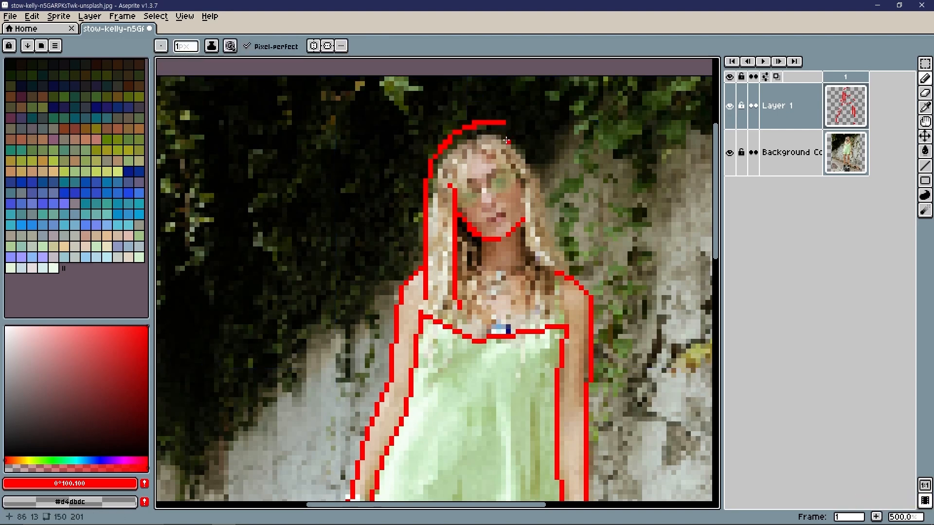
Step: Trace the hair's right-hand outer edge from the crown toward the shoulder, undoing strokes that miss the shape
{"action": "left_click_drag", "start_coordinate": [538, 179], "coordinate": [537, 181]}
{"action": "key", "text": "ctrl+z"}
{"action": "mouse_move", "coordinate": [437, 212]}
{"action": "left_mouse_down"}
{"action": "mouse_move", "coordinate": [415, 169]}
{"action": "mouse_move", "coordinate": [516, 335]}
{"action": "left_mouse_up"}
{"action": "key", "text": "ctrl+z"}
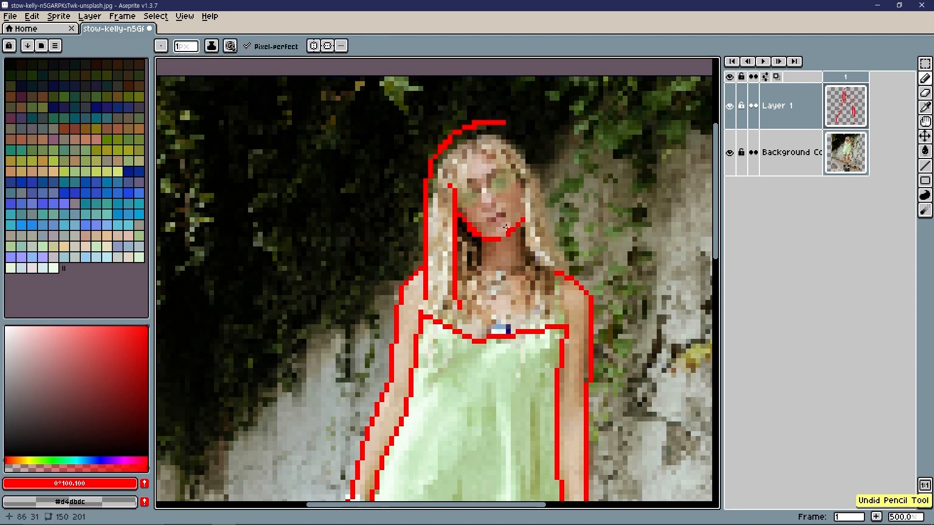
{"action": "mouse_move", "coordinate": [507, 123]}
{"action": "left_mouse_down"}
{"action": "mouse_move", "coordinate": [570, 188]}
{"action": "mouse_move", "coordinate": [524, 129]}
{"action": "mouse_move", "coordinate": [558, 164]}
{"action": "mouse_move", "coordinate": [556, 253]}
{"action": "mouse_move", "coordinate": [550, 164]}
{"action": "mouse_move", "coordinate": [557, 257]}
{"action": "left_mouse_up"}
{"action": "key", "text": "ctrl+z"}
{"action": "left_click_drag", "start_coordinate": [504, 147], "coordinate": [517, 384]}
{"action": "key", "text": "ctrl+z"}
{"action": "left_click_drag", "start_coordinate": [538, 330], "coordinate": [486, 194]}
{"action": "key", "text": "ctrl+z"}
Step: Select the right-hand part of the hair outline and nudge it slightly toward the head
{"action": "key", "text": "e"}
{"action": "key", "text": "m"}
{"action": "mouse_move", "coordinate": [582, 103]}
{"action": "left_mouse_down"}
{"action": "mouse_move", "coordinate": [504, 169]}
{"action": "mouse_move", "coordinate": [503, 191]}
{"action": "left_mouse_up"}
{"action": "left_click_drag", "start_coordinate": [575, 179], "coordinate": [570, 179]}
{"action": "left_click", "coordinate": [533, 215]}
Step: Select a section of the head outline, delete its unwanted pixels and clear the selection
{"action": "left_click_drag", "start_coordinate": [499, 108], "coordinate": [510, 201]}
{"action": "left_click", "coordinate": [527, 150]}
{"action": "scroll", "coordinate": [523, 154], "scroll_direction": "up", "scroll_amount": 1}
{"action": "left_click_drag", "start_coordinate": [503, 168], "coordinate": [497, 157]}
{"action": "left_click", "coordinate": [551, 161]}
{"action": "key", "text": "Delete"}
{"action": "left_click_drag", "start_coordinate": [550, 250], "coordinate": [385, 131]}
{"action": "key", "text": "ctrl+d"}
{"action": "key", "text": "b"}
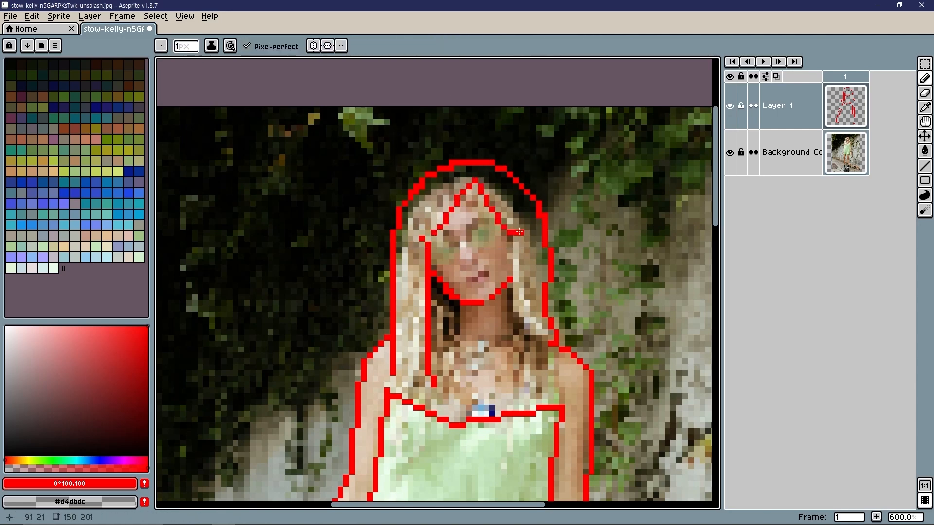
Step: Trace the inner edge of the right-hand hair from the face down to the shoulder
{"action": "key", "text": "v"}
{"action": "key", "text": "b"}
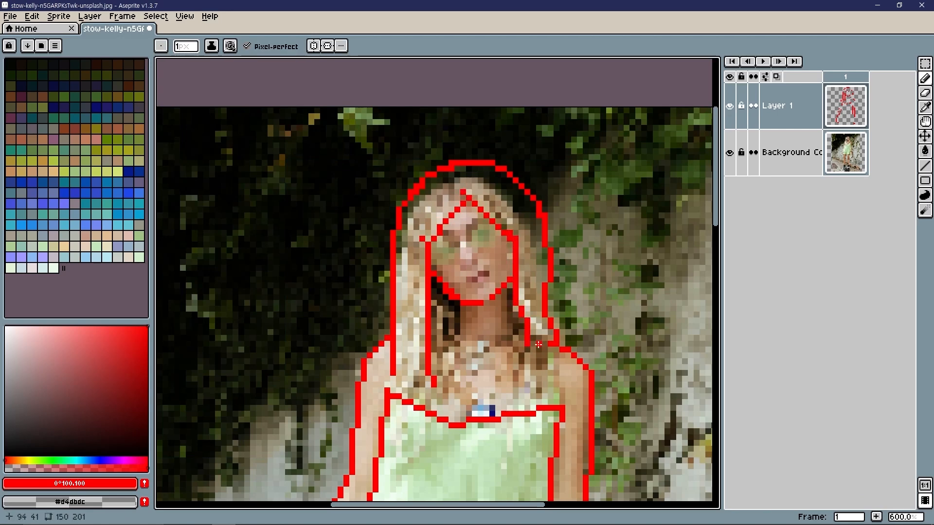
{"action": "key", "text": "ctrl+z"}
{"action": "left_click_drag", "start_coordinate": [519, 311], "coordinate": [557, 339]}
{"action": "key", "text": "ctrl+z"}
{"action": "left_click_drag", "start_coordinate": [559, 338], "coordinate": [560, 257]}
Step: Select sections of the hair and face outline, shift them to tighten the head shape, and clear the selection
{"action": "scroll", "coordinate": [560, 256], "scroll_direction": "down", "scroll_amount": 3}
{"action": "scroll", "coordinate": [580, 262], "scroll_direction": "down", "scroll_amount": 1}
{"action": "scroll", "coordinate": [558, 229], "scroll_direction": "up", "scroll_amount": 4}
{"action": "key", "text": "m"}
{"action": "mouse_move", "coordinate": [336, 127]}
{"action": "left_mouse_down"}
{"action": "mouse_move", "coordinate": [443, 272]}
{"action": "mouse_move", "coordinate": [426, 257]}
{"action": "left_mouse_up"}
{"action": "left_click_drag", "start_coordinate": [482, 162], "coordinate": [378, 93]}
{"action": "left_click_drag", "start_coordinate": [441, 180], "coordinate": [425, 136]}
{"action": "left_click_drag", "start_coordinate": [425, 134], "coordinate": [428, 133]}
{"action": "left_click", "coordinate": [547, 215]}
{"action": "left_click_drag", "start_coordinate": [413, 261], "coordinate": [431, 355]}
{"action": "left_click_drag", "start_coordinate": [422, 323], "coordinate": [428, 323]}
{"action": "key", "text": "ctrl+d"}
Step: Trace the sides of the neck between the jaw and the shoulders, undoing strokes that go astray
{"action": "key", "text": "b"}
{"action": "left_click_drag", "start_coordinate": [486, 358], "coordinate": [486, 319]}
{"action": "mouse_move", "coordinate": [469, 237]}
{"action": "left_mouse_down"}
{"action": "mouse_move", "coordinate": [471, 269]}
{"action": "mouse_move", "coordinate": [470, 250]}
{"action": "mouse_move", "coordinate": [478, 260]}
{"action": "mouse_move", "coordinate": [454, 264]}
{"action": "mouse_move", "coordinate": [472, 257]}
{"action": "mouse_move", "coordinate": [456, 268]}
{"action": "left_mouse_up"}
{"action": "key", "text": "ctrl+z"}
{"action": "key", "text": "ctrl+z"}
{"action": "key", "text": "ctrl+z"}
{"action": "left_click_drag", "start_coordinate": [521, 241], "coordinate": [524, 257]}
{"action": "key", "text": "ctrl+z"}
{"action": "key", "text": "ctrl+z"}
{"action": "mouse_move", "coordinate": [524, 229]}
{"action": "left_mouse_down"}
{"action": "mouse_move", "coordinate": [524, 256]}
{"action": "mouse_move", "coordinate": [564, 275]}
{"action": "left_mouse_up"}
{"action": "key", "text": "ctrl+z"}
{"action": "mouse_move", "coordinate": [495, 221]}
{"action": "left_mouse_down"}
{"action": "mouse_move", "coordinate": [512, 226]}
{"action": "mouse_move", "coordinate": [498, 216]}
{"action": "left_mouse_up"}
{"action": "key", "text": "ctrl+z"}
Step: Trace the hem of the dress from the left-hand hand across to the right-hand hand
{"action": "scroll", "coordinate": [519, 264], "scroll_direction": "down", "scroll_amount": 3}
{"action": "left_click_drag", "start_coordinate": [519, 263], "coordinate": [506, 170]}
{"action": "scroll", "coordinate": [488, 292], "scroll_direction": "up", "scroll_amount": 1}
{"action": "scroll", "coordinate": [421, 354], "scroll_direction": "up", "scroll_amount": 1}
{"action": "left_click_drag", "start_coordinate": [413, 369], "coordinate": [439, 374]}
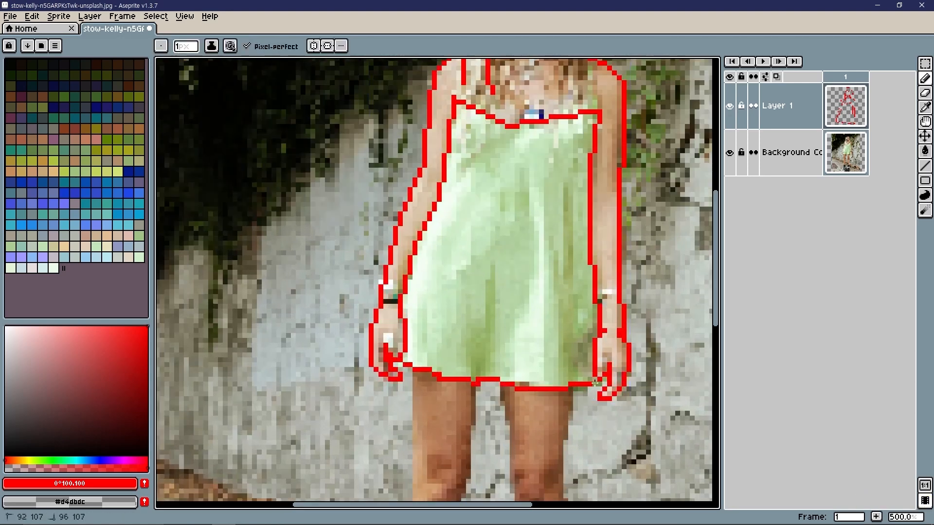
Step: Draw short fold lines inside the dress, rising from the hem and along its right-hand side
{"action": "mouse_move", "coordinate": [479, 380]}
{"action": "left_mouse_down"}
{"action": "mouse_move", "coordinate": [483, 302]}
{"action": "mouse_move", "coordinate": [488, 312]}
{"action": "left_mouse_up"}
{"action": "key", "text": "ctrl+z"}
{"action": "left_click_drag", "start_coordinate": [559, 214], "coordinate": [551, 254]}
{"action": "mouse_move", "coordinate": [558, 218]}
{"action": "left_mouse_down"}
{"action": "mouse_move", "coordinate": [571, 341]}
{"action": "mouse_move", "coordinate": [553, 345]}
{"action": "left_mouse_up"}
{"action": "key", "text": "ctrl+z"}
{"action": "key", "text": "ctrl+z"}
{"action": "left_click_drag", "start_coordinate": [490, 206], "coordinate": [499, 239]}
Step: Trace the inner edge of the right-hand leg from the hem down, redrawing it once, and start its outer edge
{"action": "scroll", "coordinate": [532, 337], "scroll_direction": "down", "scroll_amount": 1}
{"action": "mouse_move", "coordinate": [533, 337]}
{"action": "left_mouse_down"}
{"action": "mouse_move", "coordinate": [542, 188]}
{"action": "mouse_move", "coordinate": [529, 113]}
{"action": "left_mouse_up"}
{"action": "left_click_drag", "start_coordinate": [497, 182], "coordinate": [508, 318]}
{"action": "scroll", "coordinate": [508, 319], "scroll_direction": "down", "scroll_amount": 3}
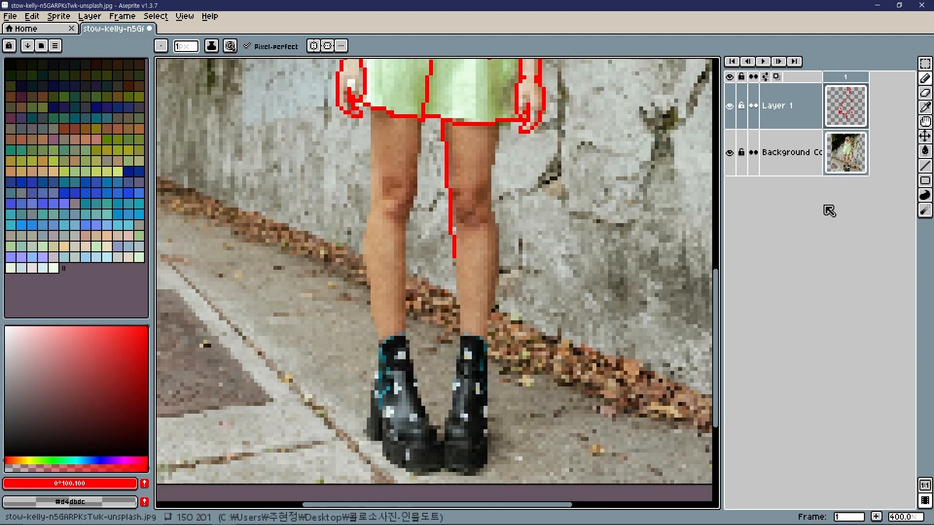
{"action": "key", "text": "ctrl+z"}
{"action": "scroll", "coordinate": [439, 171], "scroll_direction": "up", "scroll_amount": 1}
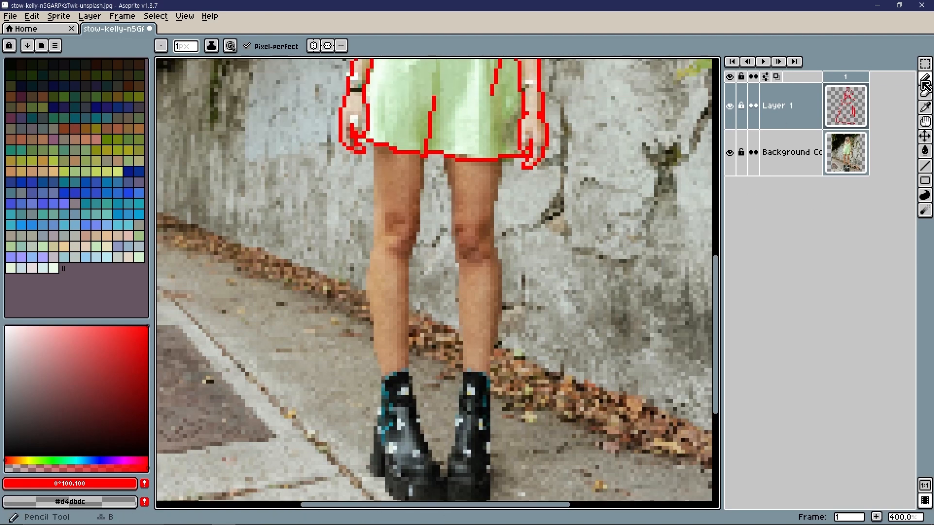
{"action": "left_click_drag", "start_coordinate": [445, 157], "coordinate": [466, 308]}
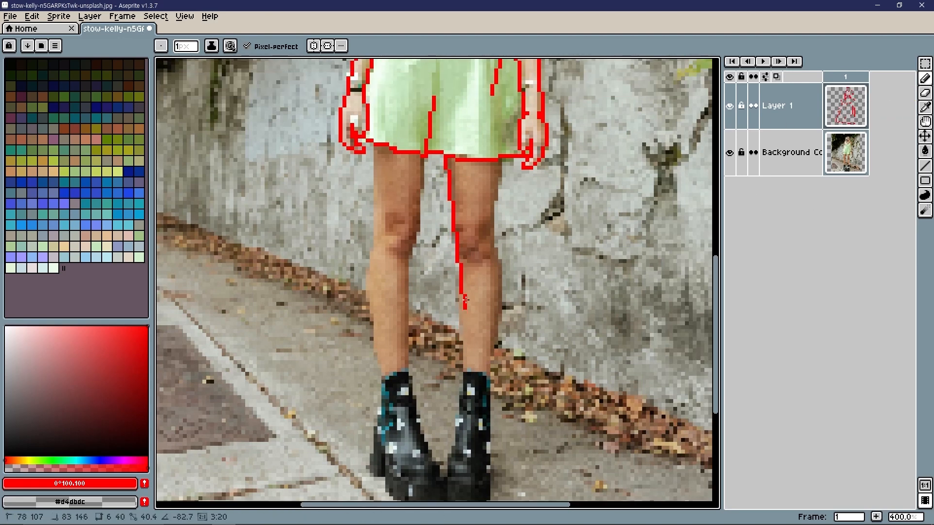
{"action": "mouse_move", "coordinate": [460, 268]}
{"action": "left_mouse_down"}
{"action": "mouse_move", "coordinate": [462, 365]}
{"action": "mouse_move", "coordinate": [489, 370]}
{"action": "mouse_move", "coordinate": [506, 162]}
{"action": "left_mouse_up"}
Step: Try to trace the inner edge of the left-hand leg with a freehand stroke and the Line tool
{"action": "left_click_drag", "start_coordinate": [416, 158], "coordinate": [411, 251]}
{"action": "key", "text": "l"}
{"action": "mouse_move", "coordinate": [403, 284]}
{"action": "left_mouse_down"}
{"action": "mouse_move", "coordinate": [414, 276]}
{"action": "mouse_move", "coordinate": [424, 339]}
{"action": "left_mouse_up"}
{"action": "key", "text": "ctrl+z"}
{"action": "key", "text": "ctrl+z"}
Step: Trace the left-hand leg's inner edge down to the boot, across the boot top and up the outer calf
{"action": "key", "text": "b"}
{"action": "left_click_drag", "start_coordinate": [421, 242], "coordinate": [433, 147]}
{"action": "left_click", "coordinate": [416, 364], "text": "shift"}
{"action": "left_click", "coordinate": [395, 370], "text": "shift"}
{"action": "left_click", "coordinate": [378, 261], "text": "shift"}
Step: Complete the left-hand leg's outer edge from the calf past the knee up to the dress hem
{"action": "left_click", "coordinate": [379, 230], "text": "shift"}
{"action": "key", "text": "ctrl+z"}
{"action": "left_click_drag", "start_coordinate": [383, 245], "coordinate": [380, 261]}
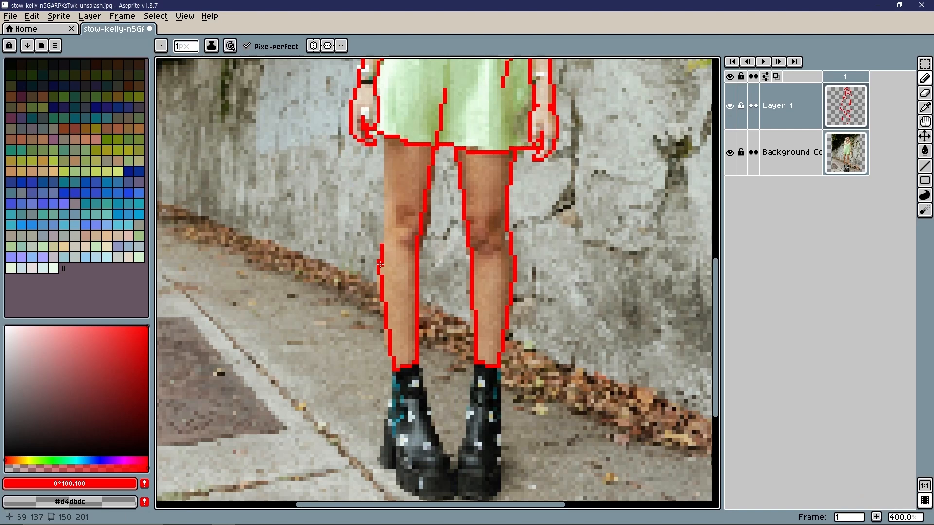
{"action": "left_click_drag", "start_coordinate": [411, 233], "coordinate": [421, 290]}
{"action": "key", "text": "ctrl+z"}
{"action": "left_click", "coordinate": [391, 193]}
{"action": "left_click", "coordinate": [393, 303], "text": "shift"}
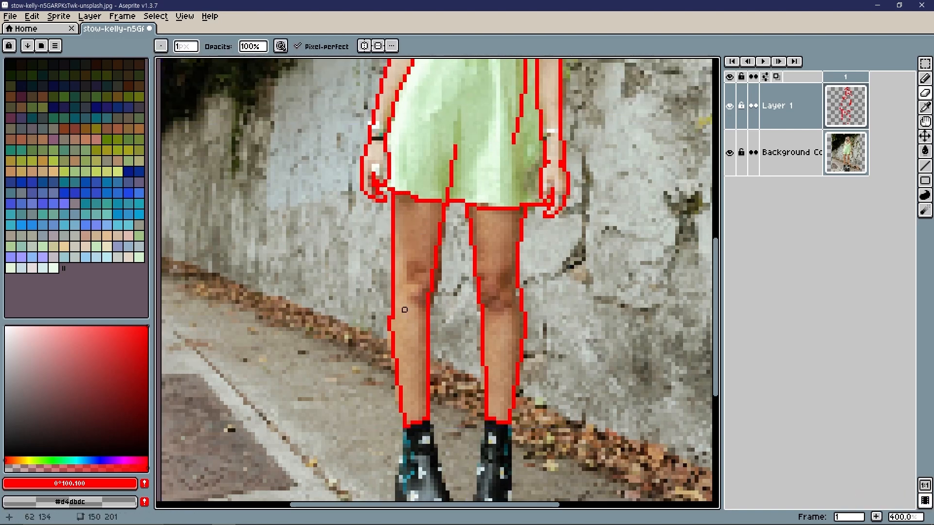
Step: Clean up the outline around the knees and mark the kneecaps with short strokes
{"action": "key", "text": "b"}
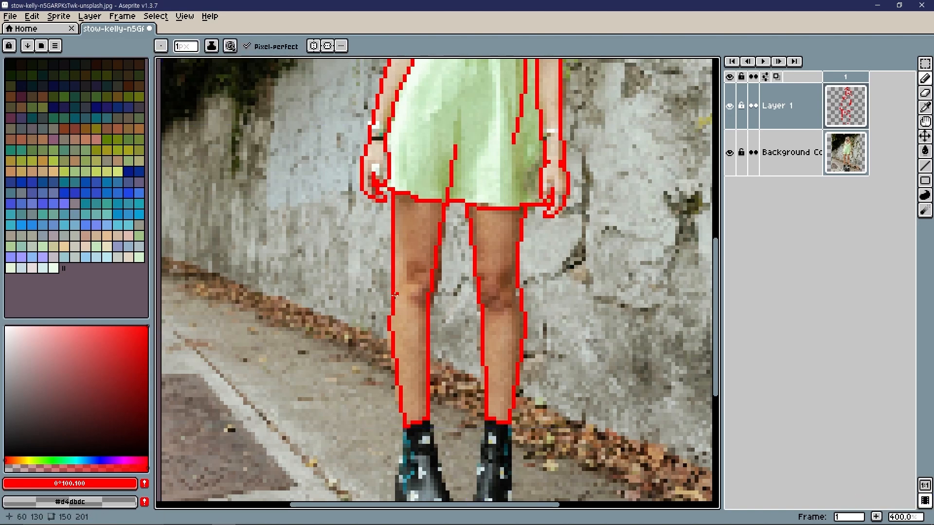
{"action": "key", "text": "ctrl+z"}
{"action": "key", "text": "e"}
{"action": "mouse_move", "coordinate": [521, 291]}
{"action": "left_mouse_down"}
{"action": "mouse_move", "coordinate": [509, 290]}
{"action": "mouse_move", "coordinate": [500, 310]}
{"action": "left_mouse_up"}
{"action": "key", "text": "b"}
{"action": "scroll", "coordinate": [493, 308], "scroll_direction": "up", "scroll_amount": 1}
{"action": "key", "text": "ctrl+z"}
{"action": "left_click_drag", "start_coordinate": [392, 311], "coordinate": [402, 314]}
{"action": "key", "text": "ctrl+z"}
{"action": "left_click_drag", "start_coordinate": [392, 301], "coordinate": [402, 305]}
Step: Trace the left-hand boot from its inner side around the toe and heel back up to the ankle
{"action": "scroll", "coordinate": [411, 476], "scroll_direction": "up", "scroll_amount": 1}
{"action": "left_click_drag", "start_coordinate": [412, 476], "coordinate": [406, 312]}
{"action": "mouse_move", "coordinate": [413, 280]}
{"action": "left_mouse_down"}
{"action": "mouse_move", "coordinate": [443, 411]}
{"action": "mouse_move", "coordinate": [435, 390]}
{"action": "mouse_move", "coordinate": [463, 438]}
{"action": "mouse_move", "coordinate": [476, 370]}
{"action": "left_mouse_up"}
{"action": "mouse_move", "coordinate": [488, 291]}
{"action": "left_mouse_down"}
{"action": "mouse_move", "coordinate": [490, 282]}
{"action": "mouse_move", "coordinate": [531, 295]}
{"action": "mouse_move", "coordinate": [531, 465]}
{"action": "mouse_move", "coordinate": [541, 357]}
{"action": "mouse_move", "coordinate": [504, 388]}
{"action": "mouse_move", "coordinate": [472, 352]}
{"action": "mouse_move", "coordinate": [438, 390]}
{"action": "mouse_move", "coordinate": [362, 332]}
{"action": "left_mouse_up"}
{"action": "left_click", "coordinate": [357, 321], "text": "shift"}
{"action": "left_click", "coordinate": [374, 233], "text": "shift"}
{"action": "left_click", "coordinate": [380, 187], "text": "shift"}
Step: Refine the boot outlines and the lines separating the uppers from the soles, undoing misplaced strokes
{"action": "left_click_drag", "start_coordinate": [371, 285], "coordinate": [374, 293]}
{"action": "mouse_move", "coordinate": [374, 293]}
{"action": "left_mouse_down"}
{"action": "mouse_move", "coordinate": [395, 311]}
{"action": "mouse_move", "coordinate": [425, 407]}
{"action": "mouse_move", "coordinate": [393, 396]}
{"action": "left_mouse_up"}
{"action": "key", "text": "ctrl+z"}
{"action": "scroll", "coordinate": [397, 355], "scroll_direction": "down", "scroll_amount": 3}
{"action": "key", "text": "ctrl+z"}
{"action": "scroll", "coordinate": [393, 397], "scroll_direction": "up", "scroll_amount": 2}
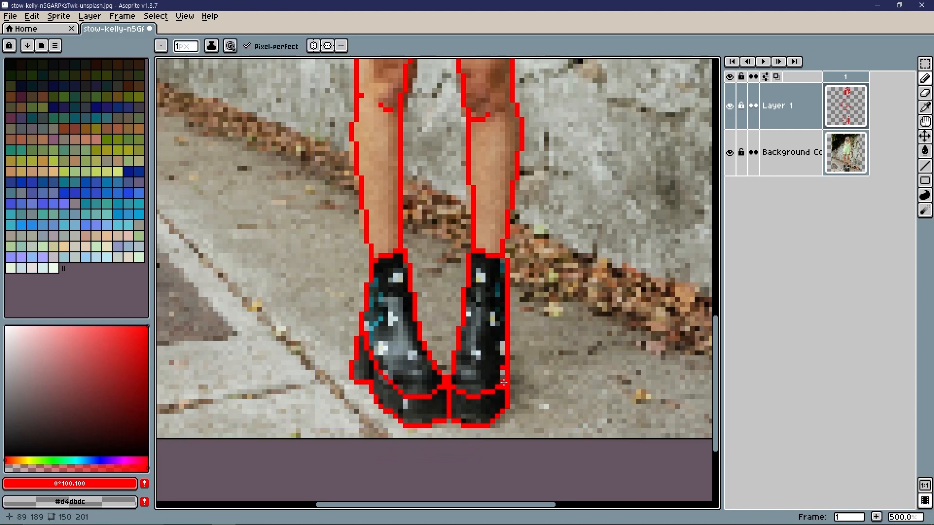
Step: Draw the V-shaped necklace below the neck
{"action": "scroll", "coordinate": [507, 394], "scroll_direction": "down", "scroll_amount": 3}
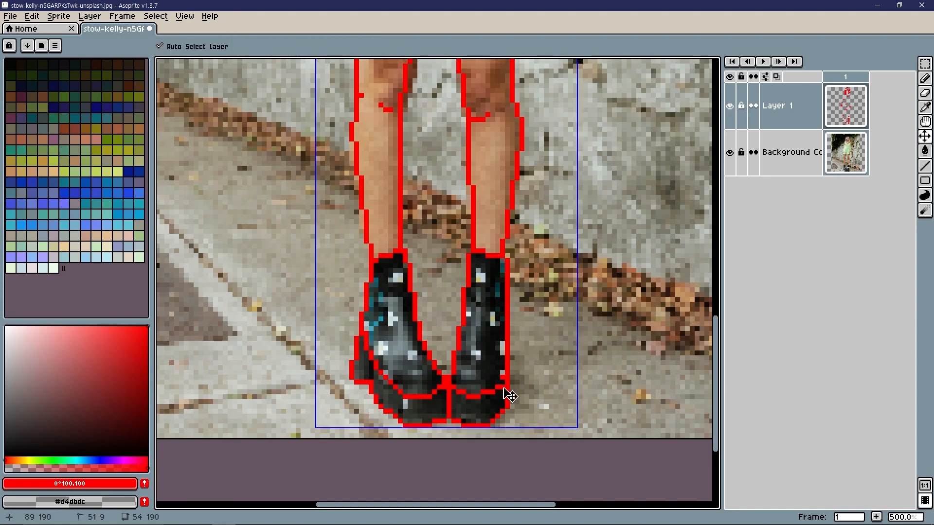
{"action": "key", "text": "m"}
{"action": "scroll", "coordinate": [437, 207], "scroll_direction": "up", "scroll_amount": 1}
{"action": "key", "text": "b"}
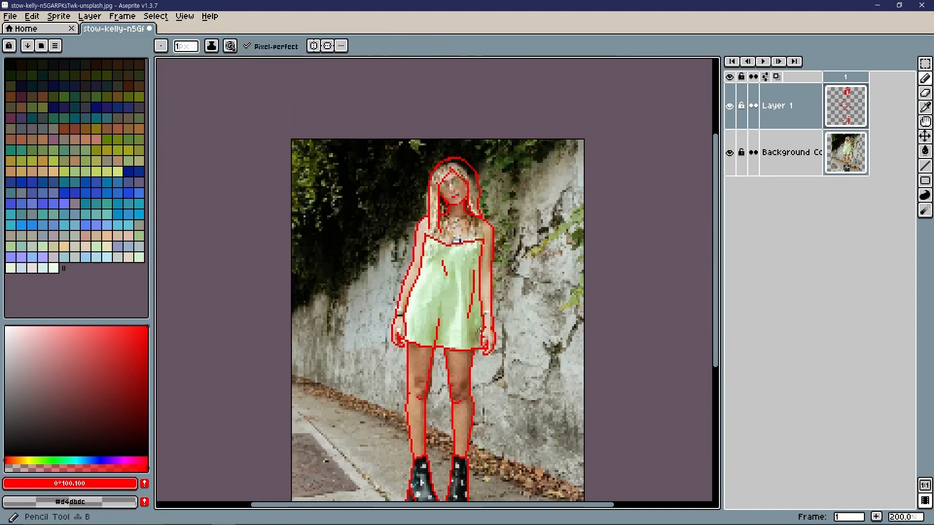
{"action": "left_click_drag", "start_coordinate": [443, 216], "coordinate": [445, 247]}
{"action": "left_click_drag", "start_coordinate": [416, 223], "coordinate": [449, 248]}
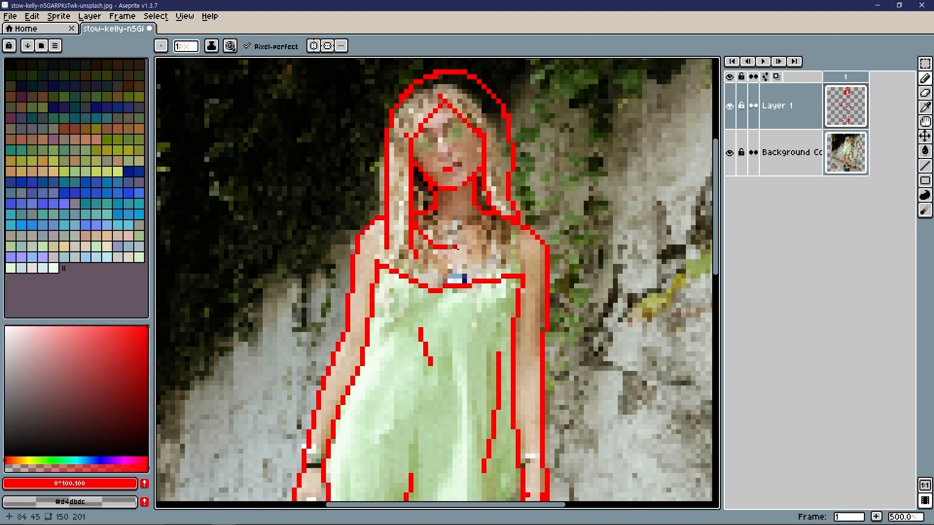
{"action": "scroll", "coordinate": [491, 234], "scroll_direction": "up", "scroll_amount": 2}
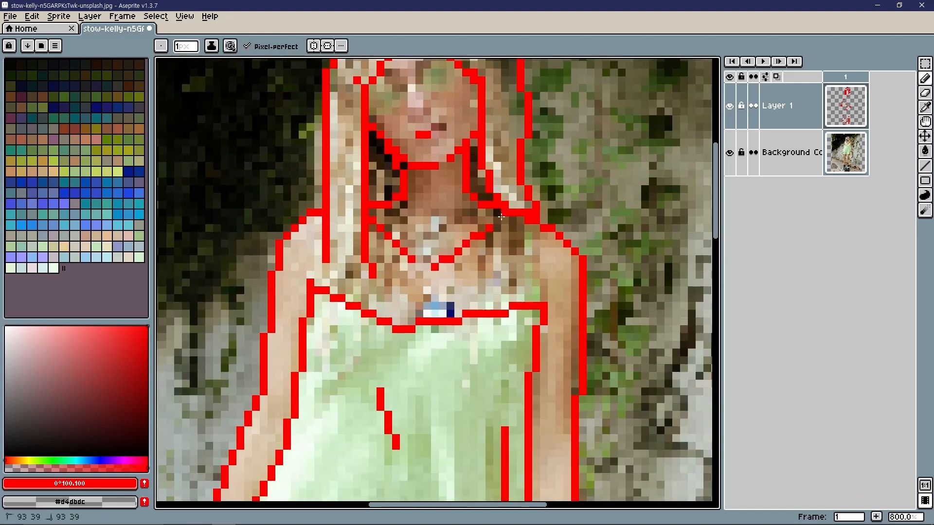
Step: Add a small round pendant at the necklace's tip, undoing the stray strokes around the neckline
{"action": "mouse_move", "coordinate": [396, 314]}
{"action": "left_mouse_down"}
{"action": "mouse_move", "coordinate": [397, 293]}
{"action": "mouse_move", "coordinate": [443, 279]}
{"action": "mouse_move", "coordinate": [405, 267]}
{"action": "mouse_move", "coordinate": [437, 269]}
{"action": "left_mouse_up"}
{"action": "key", "text": "ctrl+z"}
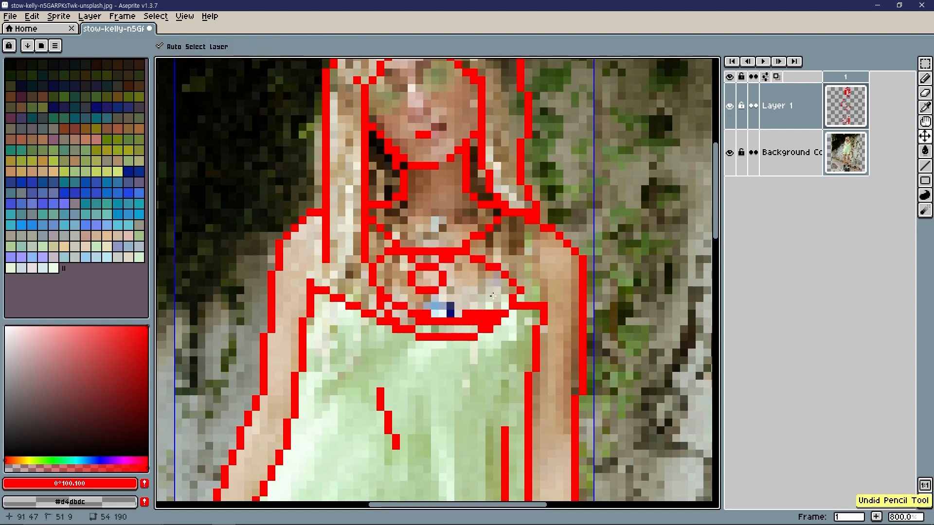
{"action": "scroll", "coordinate": [494, 298], "scroll_direction": "down", "scroll_amount": 5}
{"action": "scroll", "coordinate": [486, 251], "scroll_direction": "up", "scroll_amount": 3}
{"action": "scroll", "coordinate": [487, 251], "scroll_direction": "down", "scroll_amount": 3}
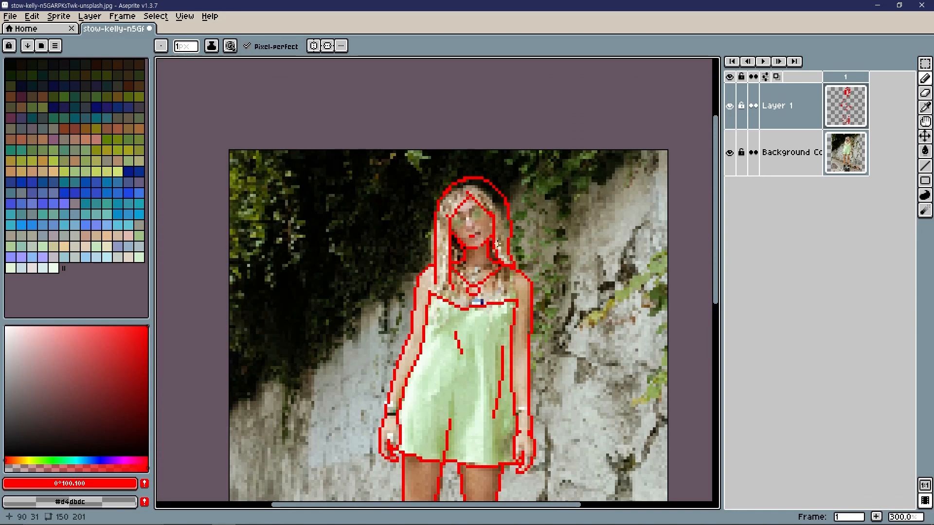
Step: Hide the Background Copy layer, check the red outline on its own and undo the last stroke
{"action": "left_click", "coordinate": [730, 153]}
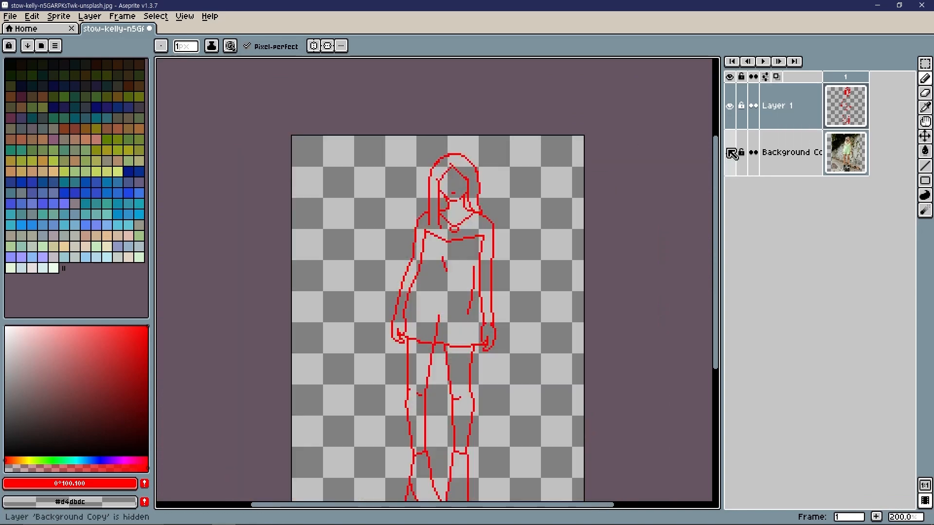
{"action": "scroll", "coordinate": [580, 174], "scroll_direction": "down", "scroll_amount": 2}
{"action": "scroll", "coordinate": [564, 183], "scroll_direction": "down", "scroll_amount": 1}
{"action": "scroll", "coordinate": [564, 184], "scroll_direction": "up", "scroll_amount": 3}
{"action": "scroll", "coordinate": [564, 185], "scroll_direction": "up", "scroll_amount": 2}
{"action": "scroll", "coordinate": [578, 232], "scroll_direction": "down", "scroll_amount": 5}
{"action": "scroll", "coordinate": [578, 232], "scroll_direction": "up", "scroll_amount": 5}
{"action": "key", "text": "ctrl+z"}
{"action": "scroll", "coordinate": [518, 210], "scroll_direction": "down", "scroll_amount": 4}
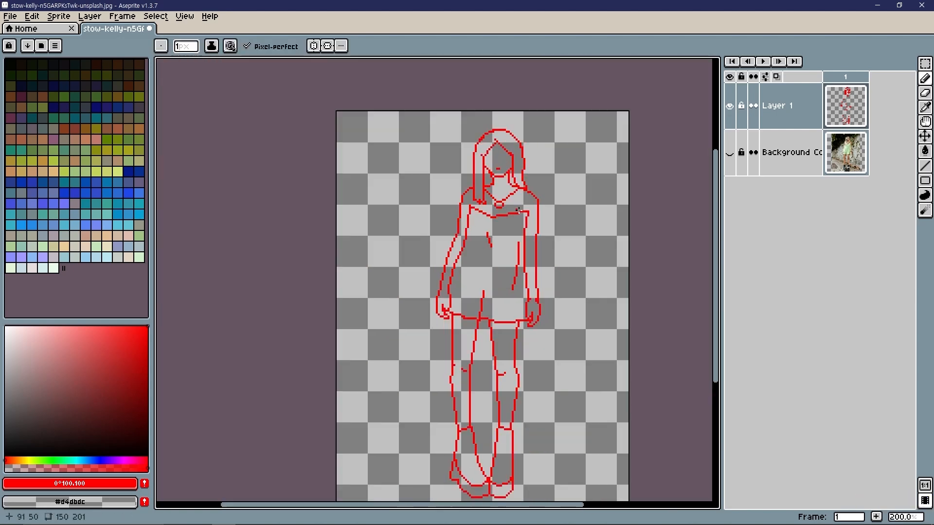
Step: Compare the red outline with and without the photo layer beneath it
{"action": "scroll", "coordinate": [526, 208], "scroll_direction": "down", "scroll_amount": 1}
{"action": "left_click", "coordinate": [730, 160]}
{"action": "left_click", "coordinate": [730, 161]}
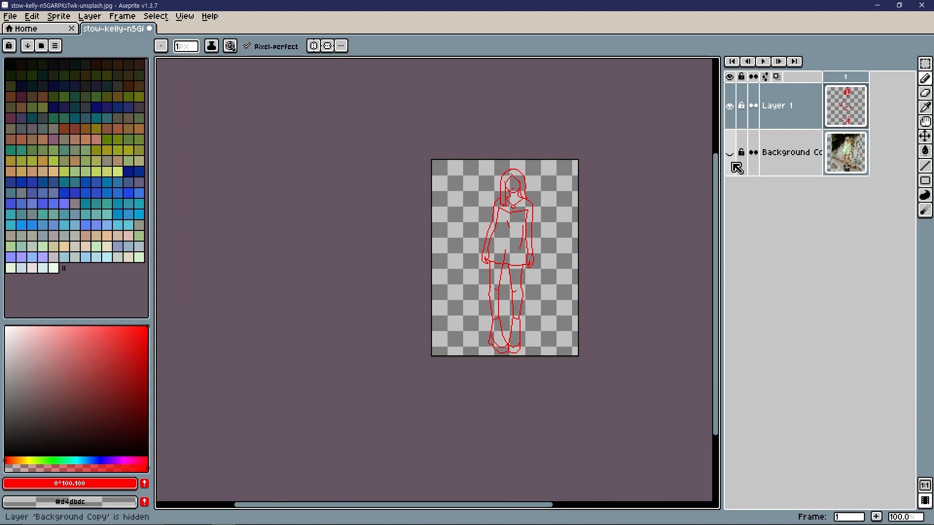
{"action": "scroll", "coordinate": [552, 213], "scroll_direction": "up", "scroll_amount": 1}
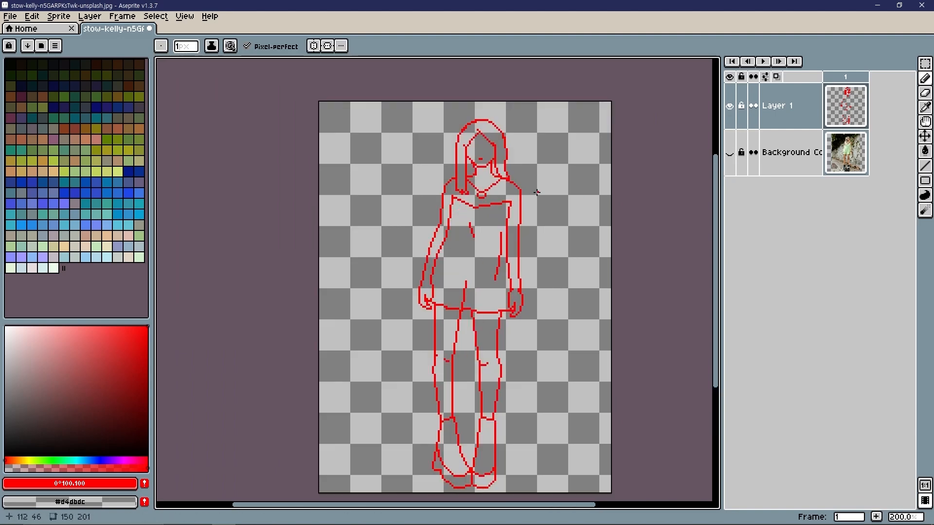
{"action": "scroll", "coordinate": [536, 192], "scroll_direction": "down", "scroll_amount": 1}
{"action": "key", "text": "m"}
{"action": "scroll", "coordinate": [532, 188], "scroll_direction": "up", "scroll_amount": 1}
{"action": "left_click", "coordinate": [733, 166]}
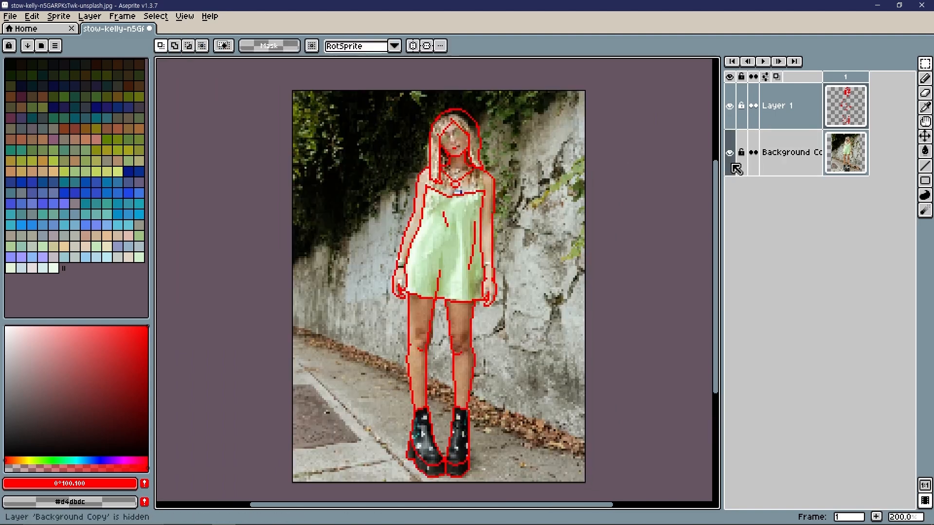
{"action": "scroll", "coordinate": [514, 173], "scroll_direction": "down", "scroll_amount": 1}
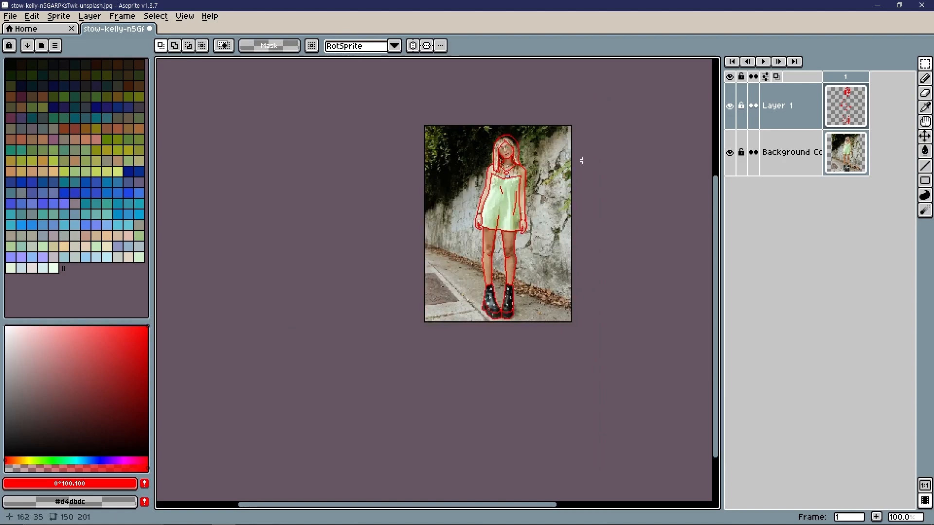
{"action": "scroll", "coordinate": [517, 192], "scroll_direction": "up", "scroll_amount": 1}
{"action": "left_click", "coordinate": [730, 161]}
{"action": "left_click", "coordinate": [729, 159]}
Step: Fill the dress with the green #b3d2a0 sampled from the photo
{"action": "left_click", "coordinate": [501, 195], "text": "alt"}
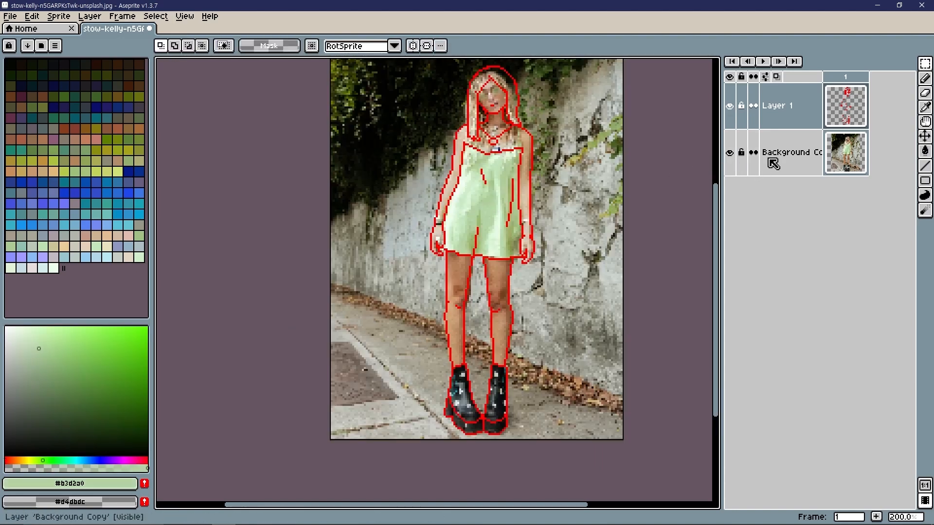
{"action": "left_click", "coordinate": [731, 159]}
{"action": "key", "text": "g"}
{"action": "left_click", "coordinate": [498, 197]}
{"action": "scroll", "coordinate": [545, 206], "scroll_direction": "down", "scroll_amount": 1}
{"action": "scroll", "coordinate": [411, 267], "scroll_direction": "up", "scroll_amount": 1}
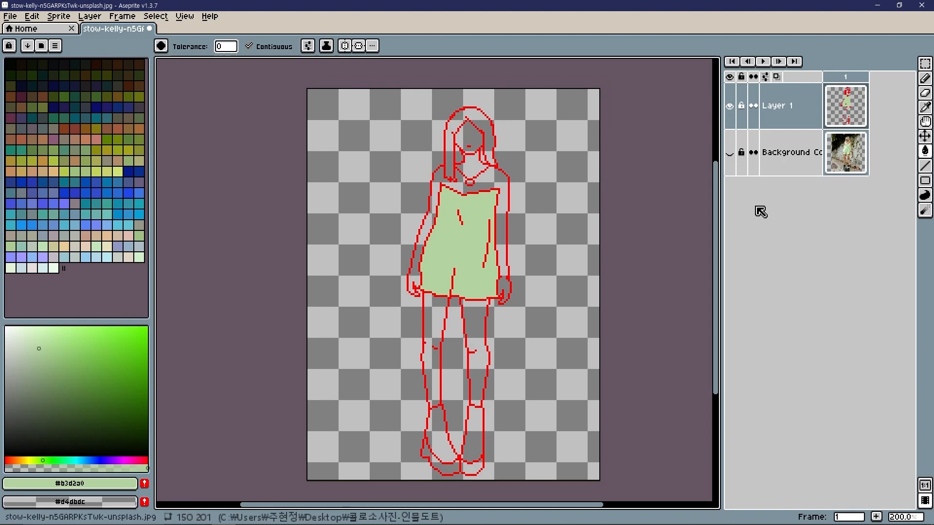
Step: Fill the arms, shoulders and neck with the skin tone #dcc7ac sampled from the arm in the photo
{"action": "left_click", "coordinate": [730, 143]}
{"action": "left_click", "coordinate": [730, 122]}
{"action": "left_click", "coordinate": [730, 122]}
{"action": "left_click", "coordinate": [730, 122]}
{"action": "left_click", "coordinate": [730, 122]}
{"action": "scroll", "coordinate": [502, 213], "scroll_direction": "up", "scroll_amount": 1}
{"action": "key", "text": "i"}
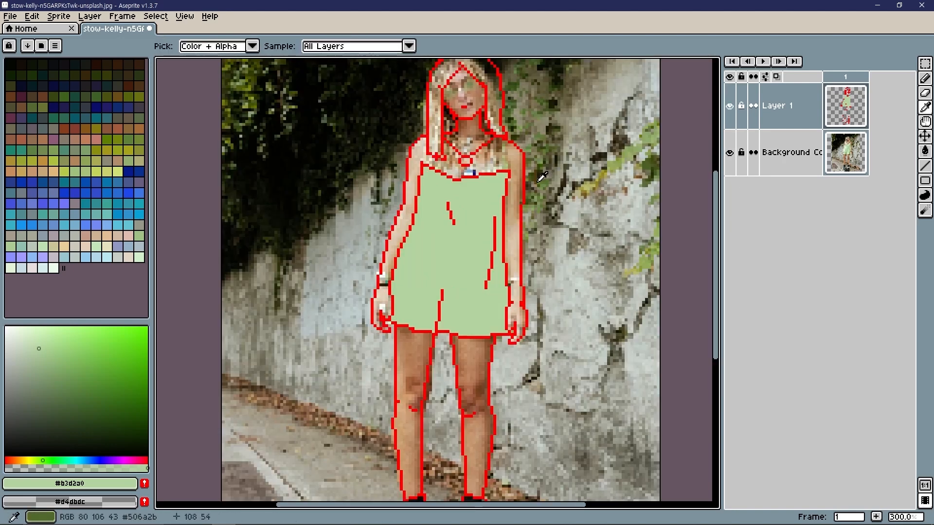
{"action": "left_click", "coordinate": [517, 240]}
{"action": "key", "text": "g"}
{"action": "left_click", "coordinate": [730, 152]}
{"action": "left_click", "coordinate": [514, 233]}
{"action": "scroll", "coordinate": [541, 238], "scroll_direction": "down", "scroll_amount": 1}
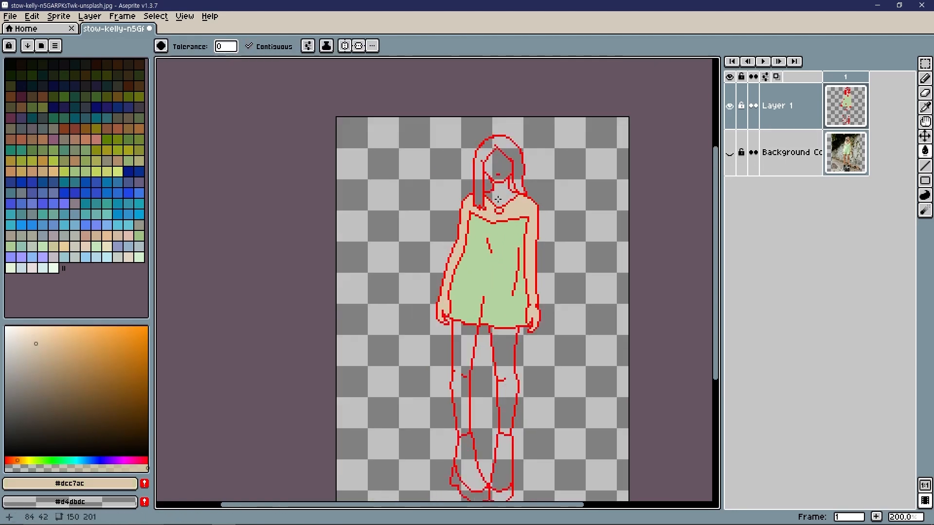
{"action": "scroll", "coordinate": [560, 219], "scroll_direction": "down", "scroll_amount": 1}
{"action": "scroll", "coordinate": [562, 220], "scroll_direction": "up", "scroll_amount": 1}
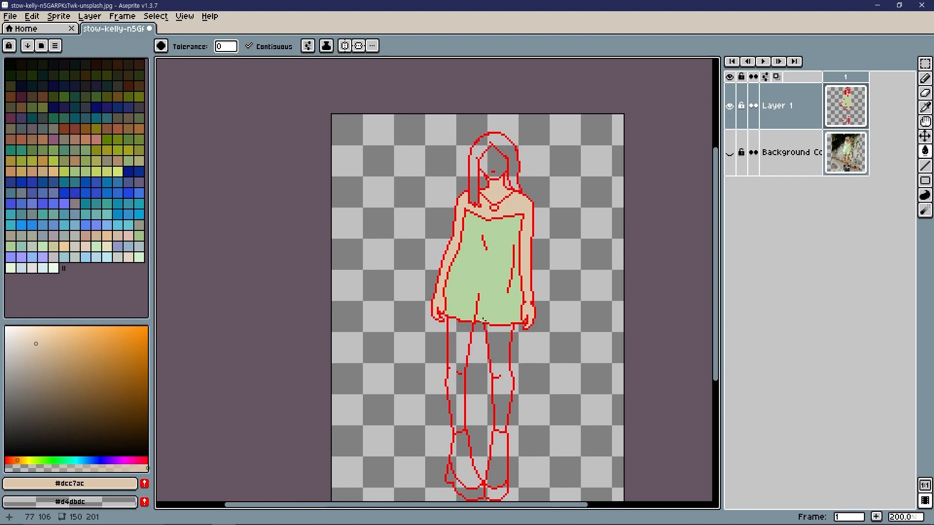
Step: Fill both legs with the same skin tone
{"action": "scroll", "coordinate": [483, 318], "scroll_direction": "up", "scroll_amount": 1}
{"action": "left_click", "coordinate": [451, 340]}
{"action": "left_click", "coordinate": [507, 362]}
Step: Fill the upper of the figure's right-hand boot on the canvas with the dress green #b3d2a0
{"action": "left_click_drag", "start_coordinate": [510, 381], "coordinate": [503, 244]}
{"action": "scroll", "coordinate": [503, 253], "scroll_direction": "down", "scroll_amount": 2}
{"action": "scroll", "coordinate": [514, 238], "scroll_direction": "up", "scroll_amount": 1}
{"action": "key", "text": "i"}
{"action": "left_click", "coordinate": [506, 225]}
{"action": "key", "text": "g"}
{"action": "left_click", "coordinate": [486, 374]}
Step: Compare the flat fills on Layer 1 with the original photo
{"action": "left_click", "coordinate": [732, 118]}
{"action": "left_click", "coordinate": [737, 136]}
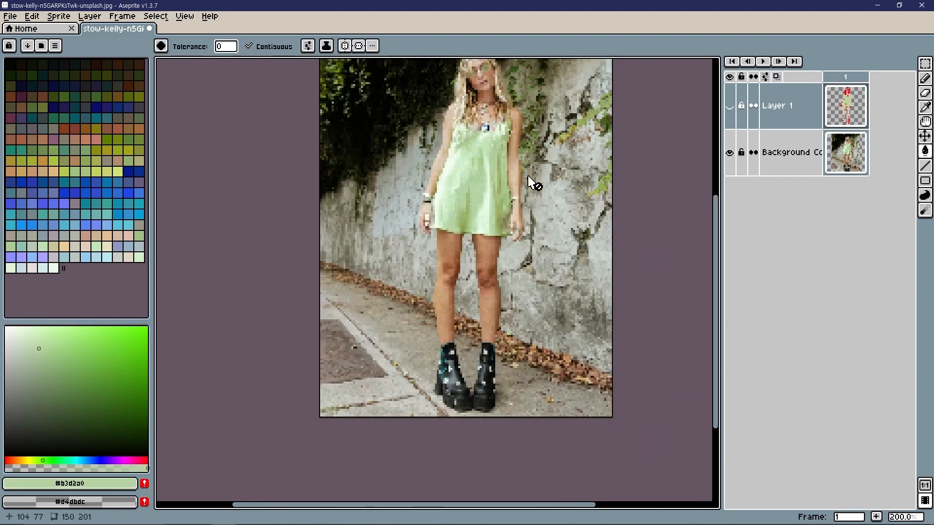
{"action": "left_click_drag", "start_coordinate": [535, 205], "coordinate": [543, 267]}
{"action": "left_click", "coordinate": [729, 153]}
{"action": "left_click", "coordinate": [729, 114]}
{"action": "scroll", "coordinate": [485, 252], "scroll_direction": "up", "scroll_amount": 1}
{"action": "scroll", "coordinate": [486, 255], "scroll_direction": "down", "scroll_amount": 1}
{"action": "left_click", "coordinate": [494, 330], "text": "alt"}
{"action": "scroll", "coordinate": [498, 377], "scroll_direction": "up", "scroll_amount": 1}
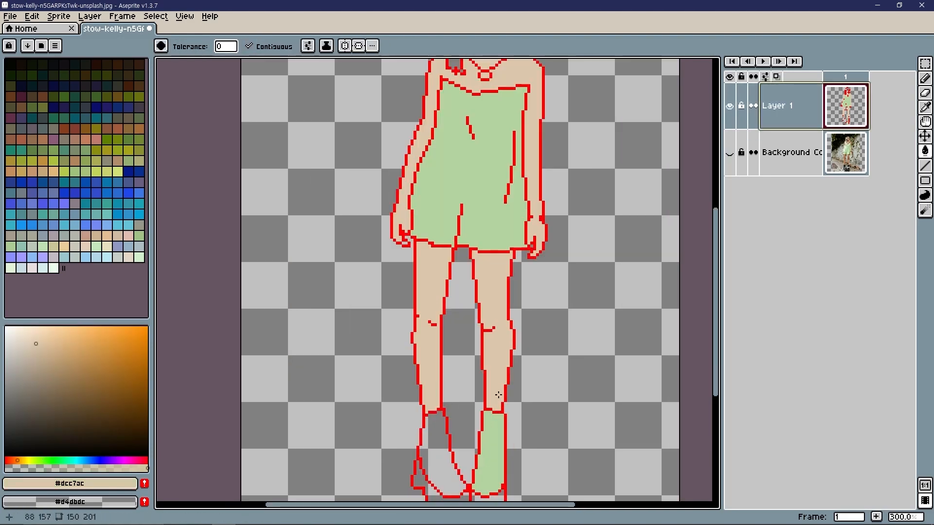
{"action": "left_click_drag", "start_coordinate": [497, 377], "coordinate": [481, 311]}
Step: Fill the other boot's upper with the same green sampled from the sprite
{"action": "left_click", "coordinate": [475, 367], "text": "alt"}
{"action": "left_click", "coordinate": [416, 380]}
{"action": "scroll", "coordinate": [425, 372], "scroll_direction": "down", "scroll_amount": 1}
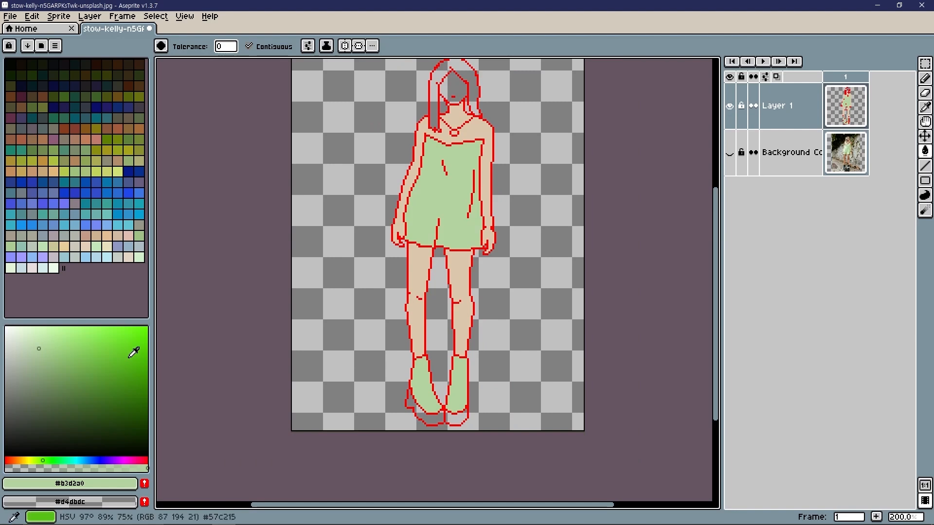
{"action": "left_click_drag", "start_coordinate": [84, 359], "coordinate": [75, 331]}
{"action": "left_click_drag", "start_coordinate": [454, 244], "coordinate": [413, 352]}
{"action": "scroll", "coordinate": [413, 307], "scroll_direction": "down", "scroll_amount": 1}
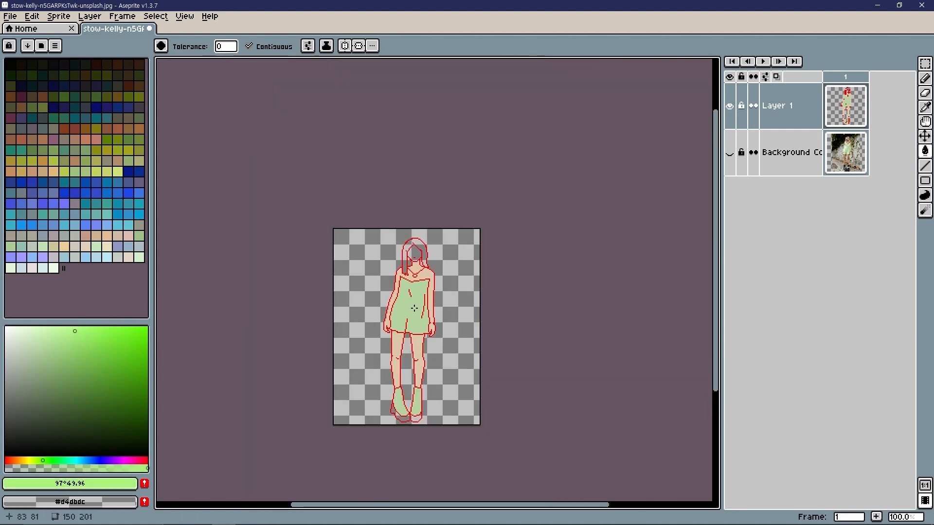
Step: Recolor all skin areas with a brighter tone, HSV 33°, 32, 100, based on the existing skin color
{"action": "scroll", "coordinate": [414, 307], "scroll_direction": "up", "scroll_amount": 1}
{"action": "left_click", "coordinate": [417, 237], "text": "alt"}
{"action": "left_click_drag", "start_coordinate": [59, 338], "coordinate": [52, 326]}
{"action": "left_click_drag", "start_coordinate": [421, 197], "coordinate": [422, 197]}
{"action": "left_click", "coordinate": [729, 105]}
{"action": "left_click", "coordinate": [730, 153]}
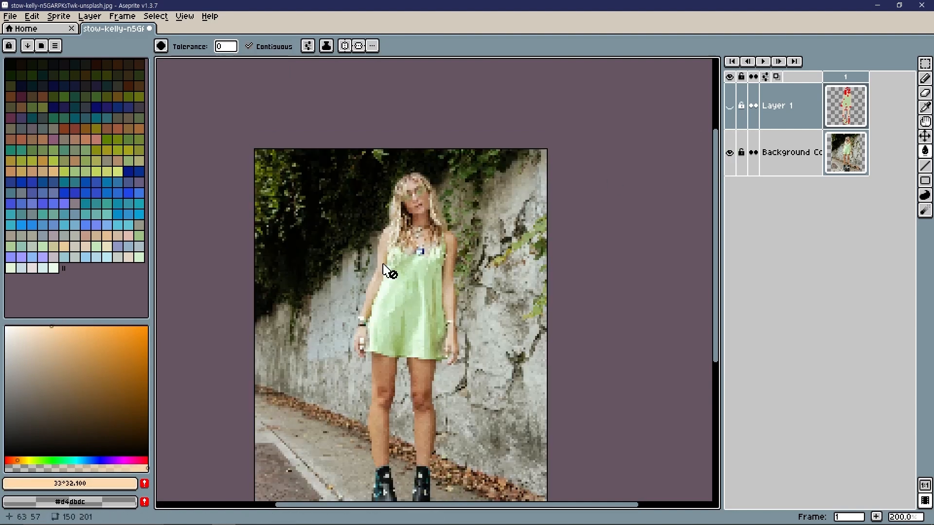
{"action": "left_click", "coordinate": [729, 152]}
{"action": "left_click", "coordinate": [729, 106]}
{"action": "left_click", "coordinate": [428, 236]}
Step: Recolor the dress and boot uppers with a brighter green, HSV 97°, 34, 100
{"action": "scroll", "coordinate": [439, 246], "scroll_direction": "up", "scroll_amount": 1}
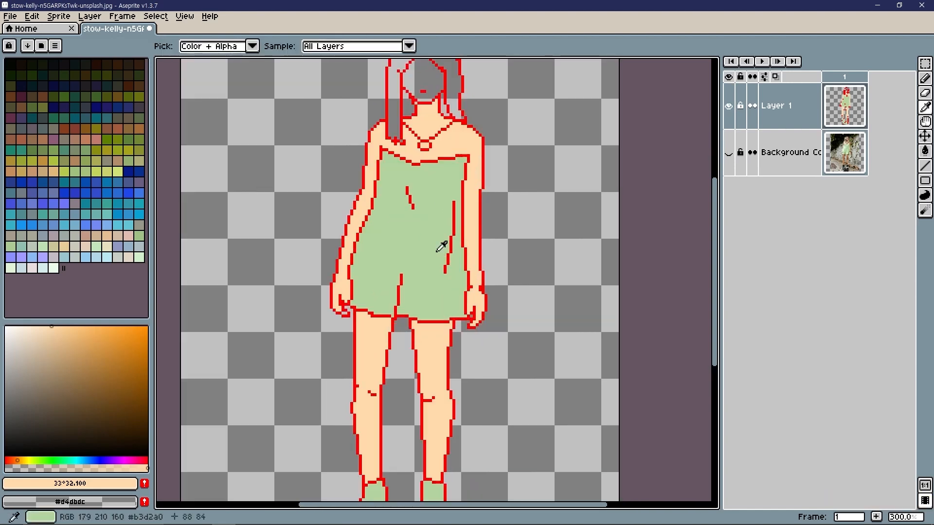
{"action": "left_click", "coordinate": [411, 238], "text": "alt"}
{"action": "left_click", "coordinate": [41, 340]}
{"action": "left_click", "coordinate": [55, 326]}
{"action": "left_click", "coordinate": [375, 234]}
{"action": "scroll", "coordinate": [375, 234], "scroll_direction": "down", "scroll_amount": 2}
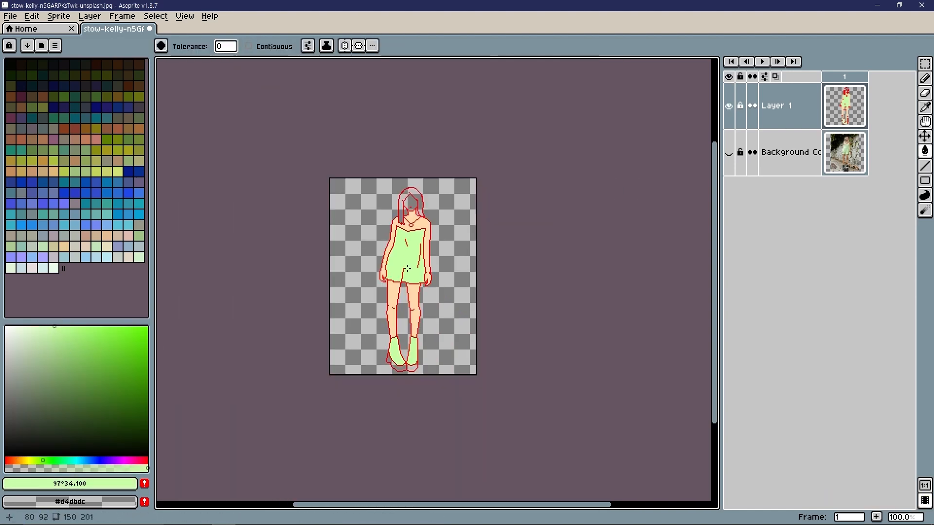
Step: Compare the brightened skin and dress colors with the photo by switching layer visibility
{"action": "left_click", "coordinate": [729, 122]}
{"action": "left_click_drag", "start_coordinate": [729, 134], "coordinate": [729, 122]}
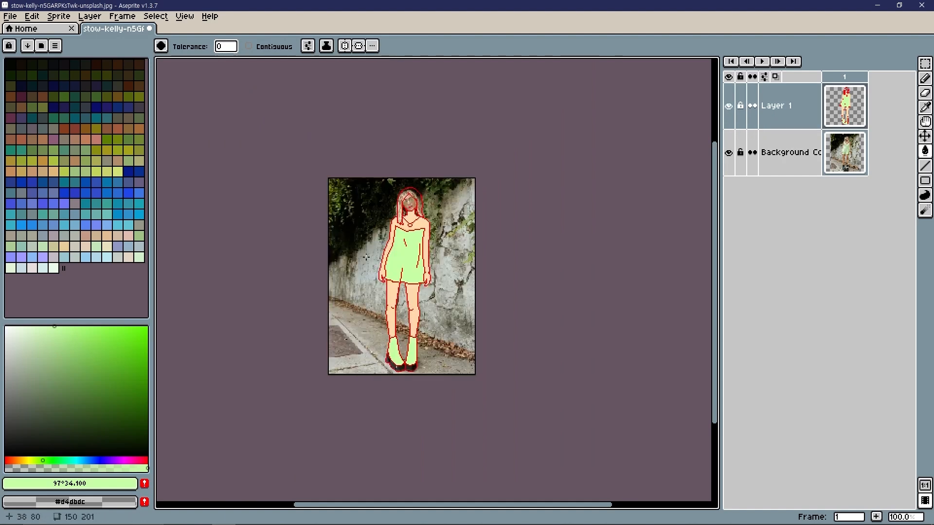
{"action": "left_click", "coordinate": [728, 122]}
{"action": "scroll", "coordinate": [428, 240], "scroll_direction": "up", "scroll_amount": 1}
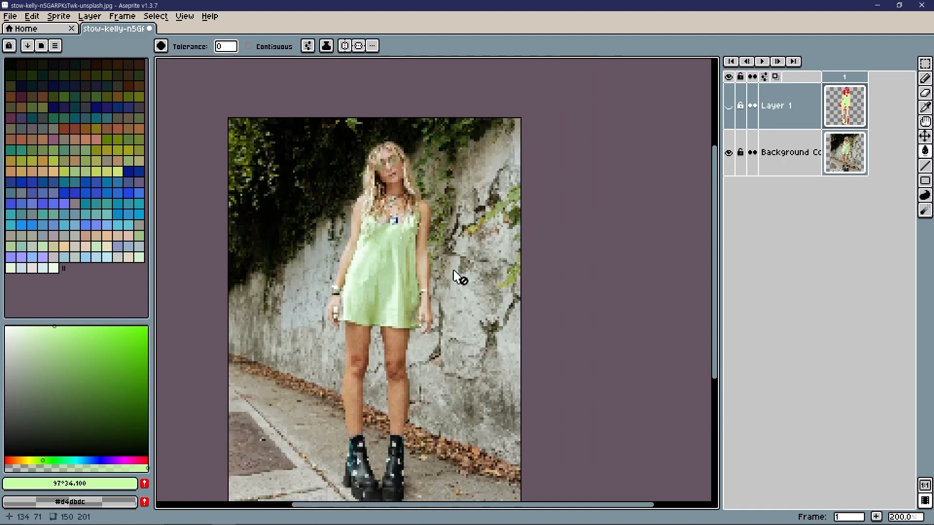
{"action": "left_click", "coordinate": [728, 155]}
{"action": "left_click", "coordinate": [732, 127]}
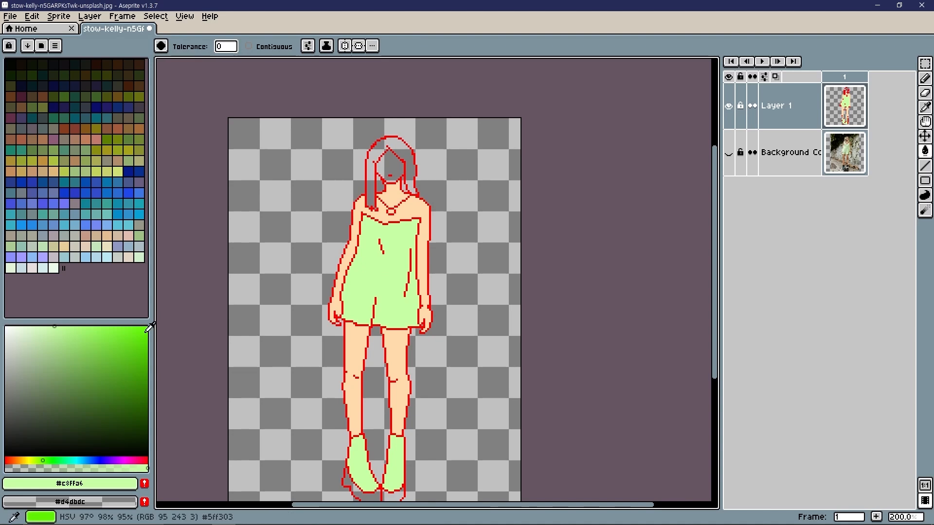
{"action": "left_click", "coordinate": [732, 123]}
{"action": "left_click", "coordinate": [734, 122]}
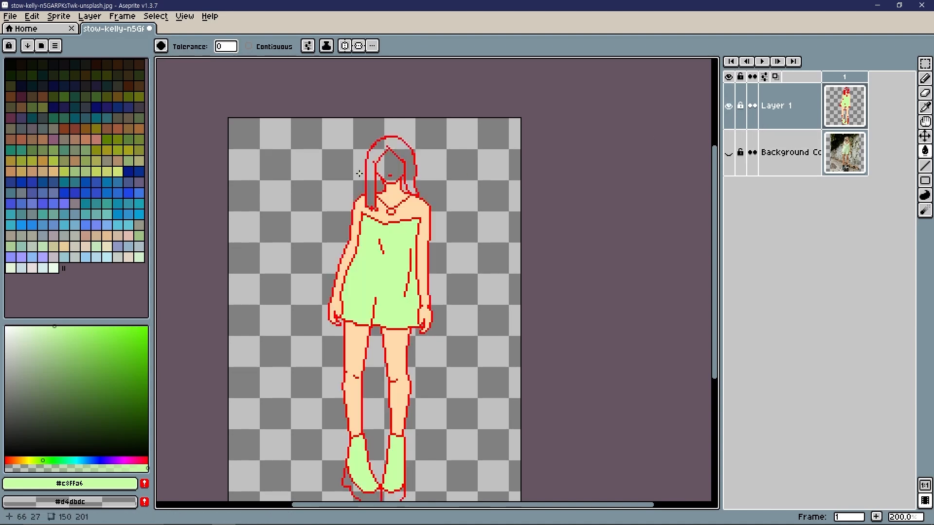
Step: Fill the face with the skin color #ffdaab sampled from the sprite
{"action": "scroll", "coordinate": [418, 245], "scroll_direction": "up", "scroll_amount": 2}
{"action": "left_click", "coordinate": [417, 245], "text": "alt"}
{"action": "scroll", "coordinate": [417, 246], "scroll_direction": "up", "scroll_amount": 2}
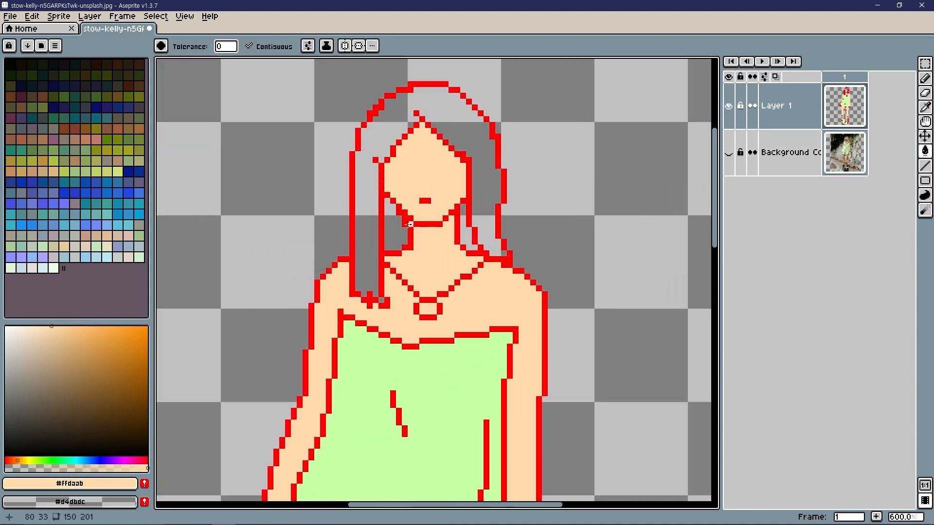
Step: Sample several hair tones from the photo, including #9a7c54, #ded2b5 and #d4cbb4
{"action": "scroll", "coordinate": [450, 244], "scroll_direction": "down", "scroll_amount": 4}
{"action": "left_click", "coordinate": [728, 106]}
{"action": "left_click", "coordinate": [729, 152]}
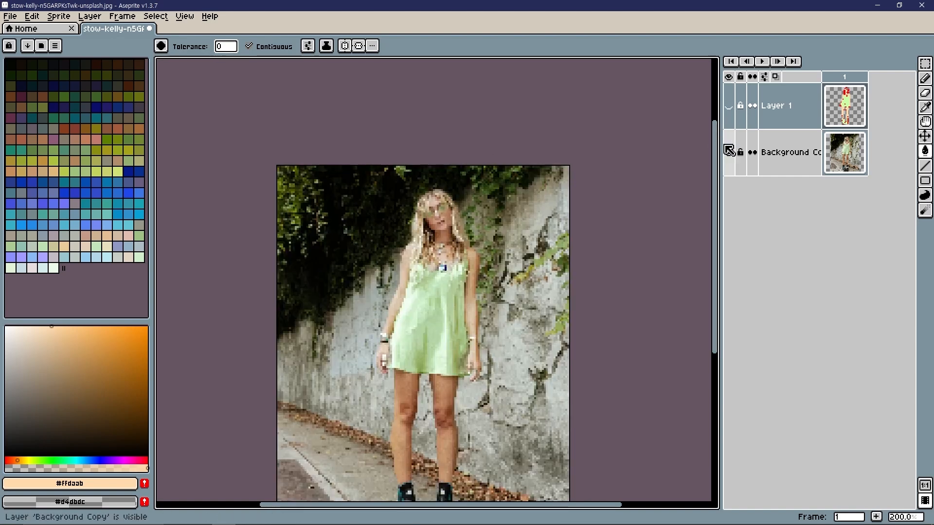
{"action": "left_click_drag", "start_coordinate": [498, 193], "coordinate": [570, 148]}
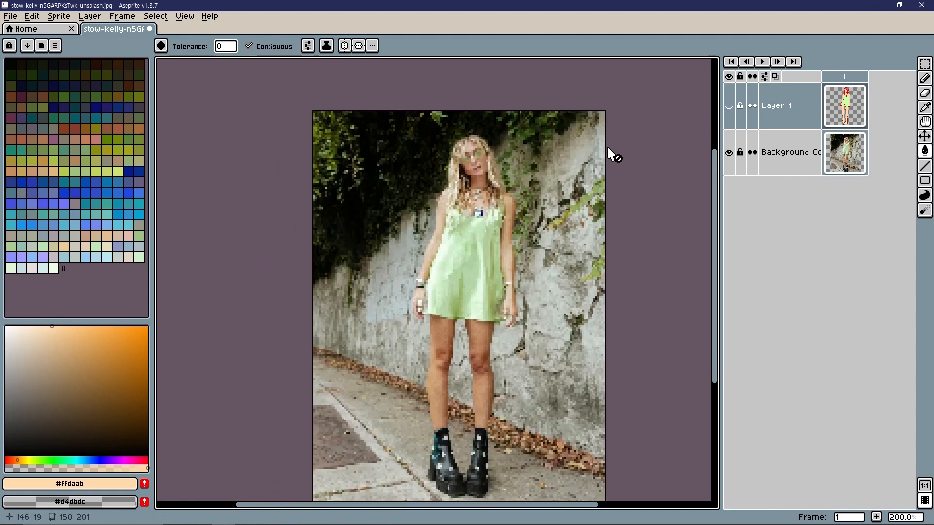
{"action": "left_click", "coordinate": [729, 105]}
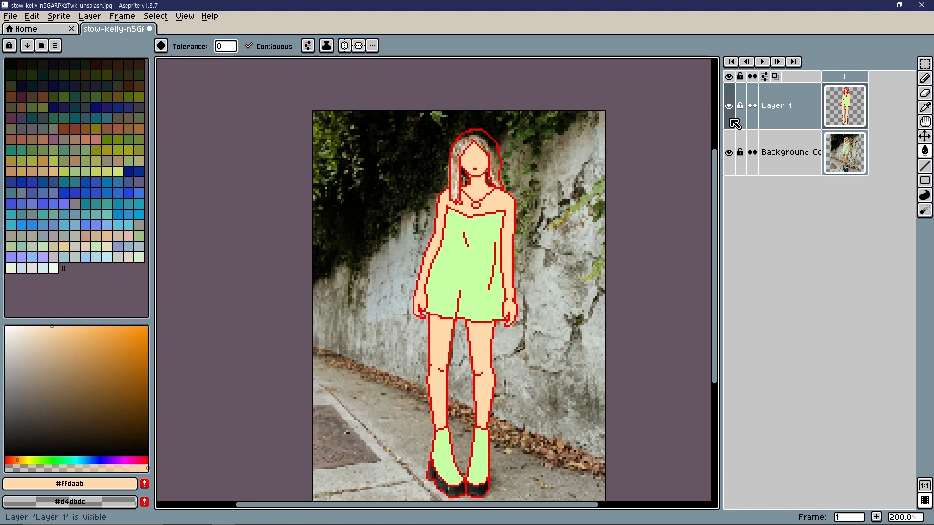
{"action": "scroll", "coordinate": [466, 174], "scroll_direction": "up", "scroll_amount": 2}
{"action": "left_click_drag", "start_coordinate": [527, 161], "coordinate": [497, 223]}
{"action": "scroll", "coordinate": [497, 223], "scroll_direction": "up", "scroll_amount": 1}
{"action": "left_click", "coordinate": [496, 226], "text": "alt"}
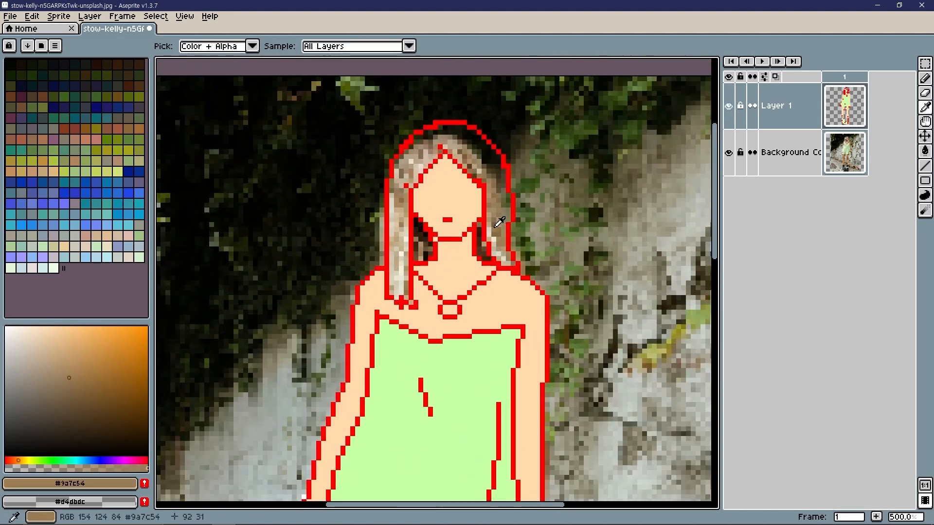
{"action": "mouse_move", "coordinate": [728, 146]}
{"action": "left_mouse_down"}
{"action": "mouse_move", "coordinate": [728, 121]}
{"action": "mouse_move", "coordinate": [728, 151]}
{"action": "left_mouse_up"}
{"action": "left_click_drag", "start_coordinate": [387, 224], "coordinate": [410, 224]}
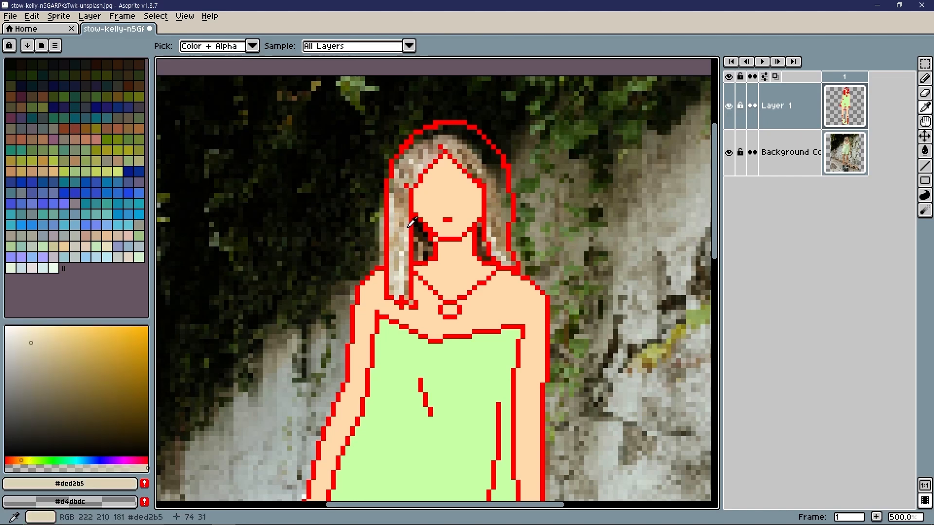
{"action": "left_click", "coordinate": [407, 253], "text": "alt"}
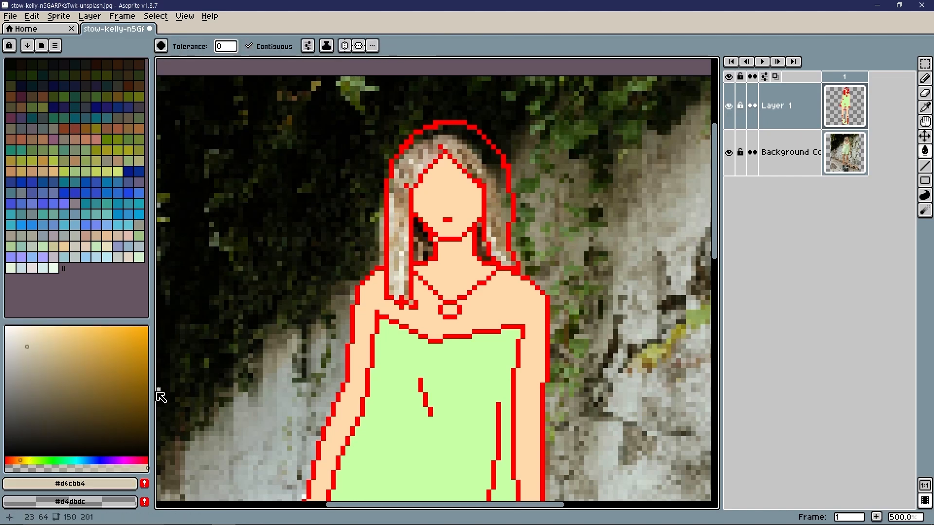
Step: Try other shades for the hair color, including #8b7650, HSV 32°, 44, 95 and the sampled brown #886a3e
{"action": "left_click_drag", "start_coordinate": [61, 341], "coordinate": [47, 325]}
{"action": "left_click", "coordinate": [65, 385]}
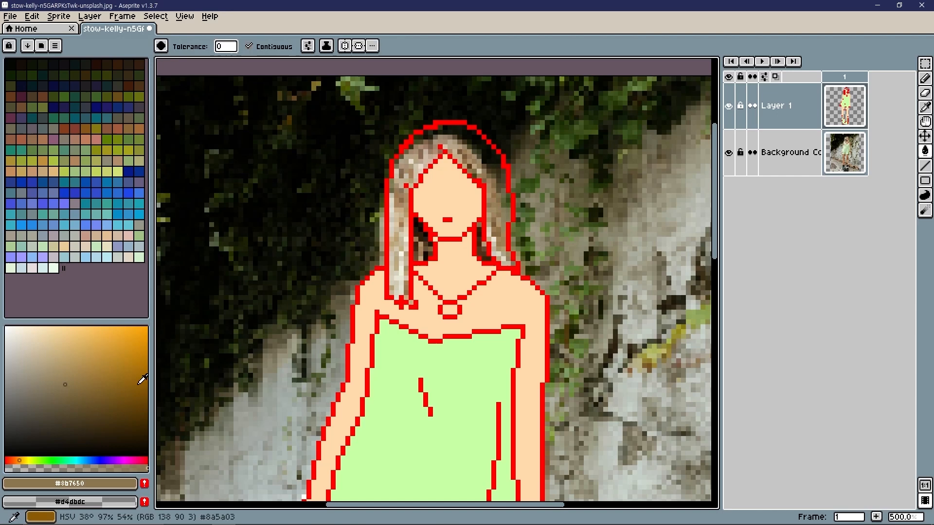
{"action": "left_click", "coordinate": [78, 348]}
{"action": "left_click", "coordinate": [497, 190], "text": "alt"}
{"action": "left_click", "coordinate": [68, 332]}
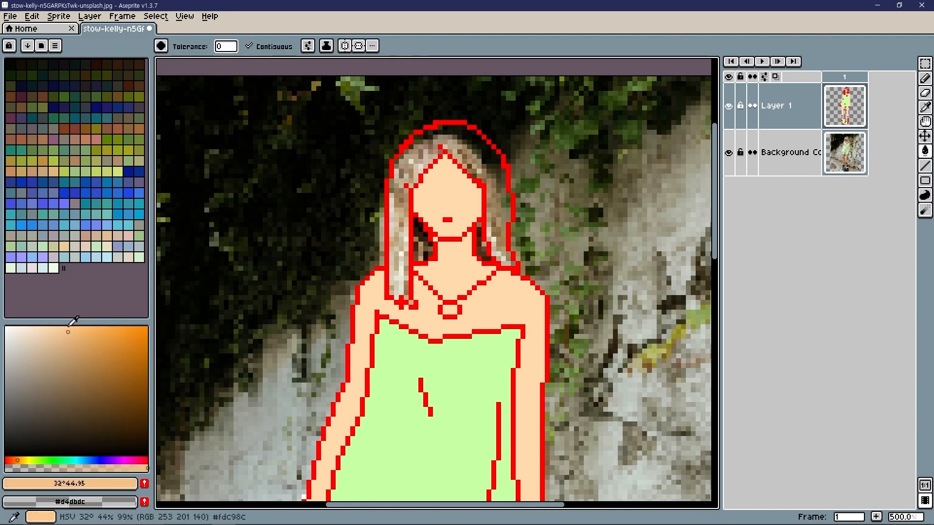
{"action": "left_click", "coordinate": [508, 231], "text": "alt"}
Step: Hide the photo layer and try a light orange, HSV 35°, 49, 100, as the hair color
{"action": "left_click", "coordinate": [728, 152]}
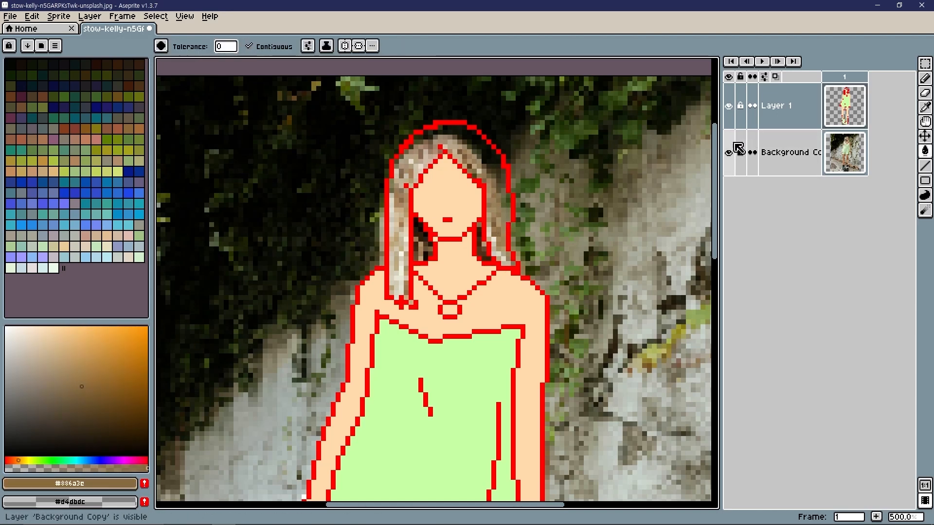
{"action": "left_click", "coordinate": [731, 112]}
{"action": "left_click", "coordinate": [731, 112]}
{"action": "left_click", "coordinate": [767, 87]}
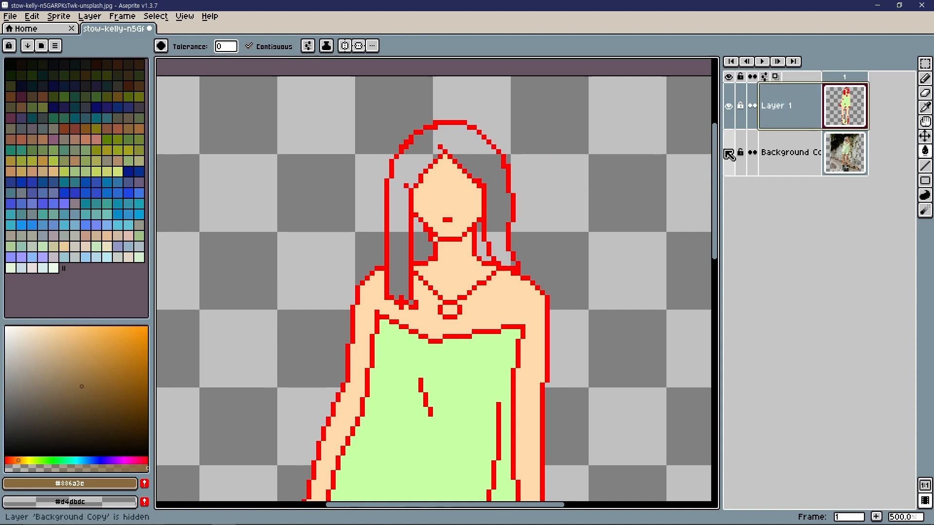
{"action": "left_click", "coordinate": [68, 327]}
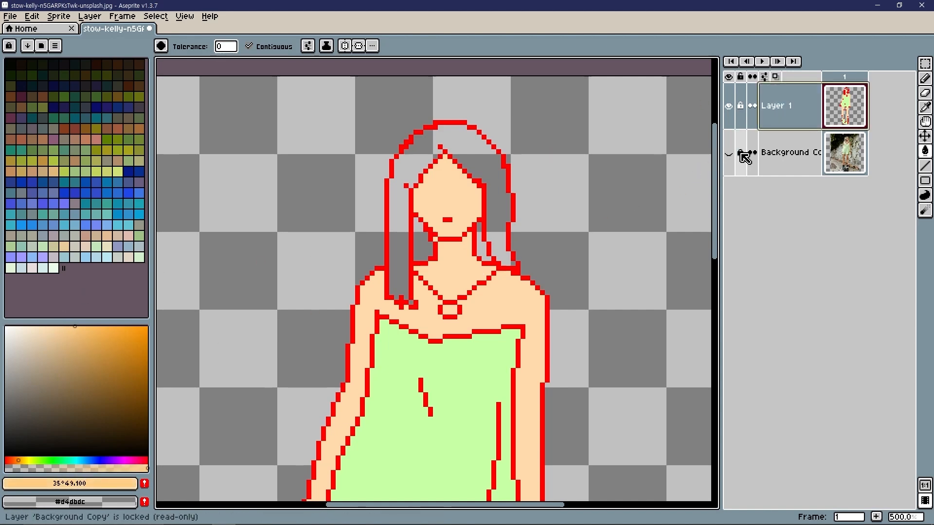
Step: Show only the Background Copy layer, make it active and sample the hair tone #ccc2a7
{"action": "left_click", "coordinate": [728, 152]}
{"action": "left_click", "coordinate": [731, 117]}
{"action": "left_click", "coordinate": [788, 152]}
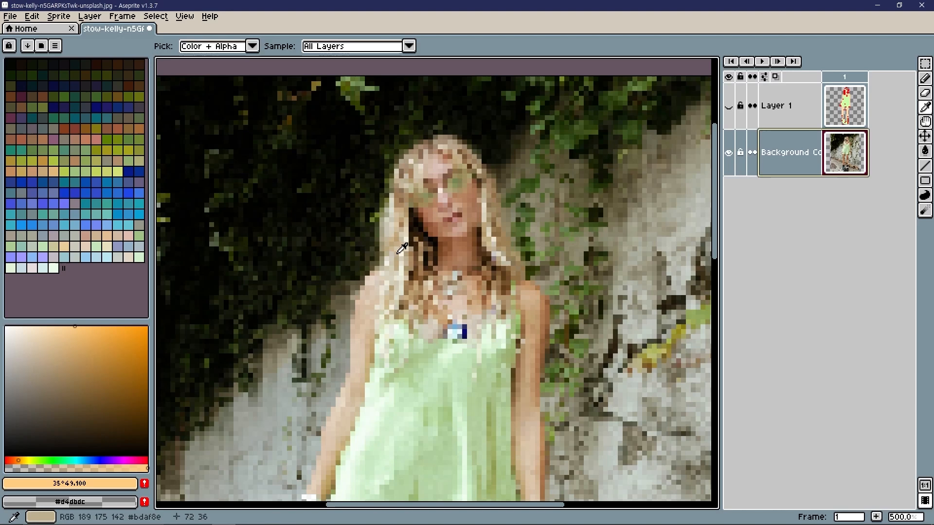
{"action": "left_click", "coordinate": [406, 248]}
{"action": "key", "text": "g"}
{"action": "left_click", "coordinate": [469, 163], "text": "alt"}
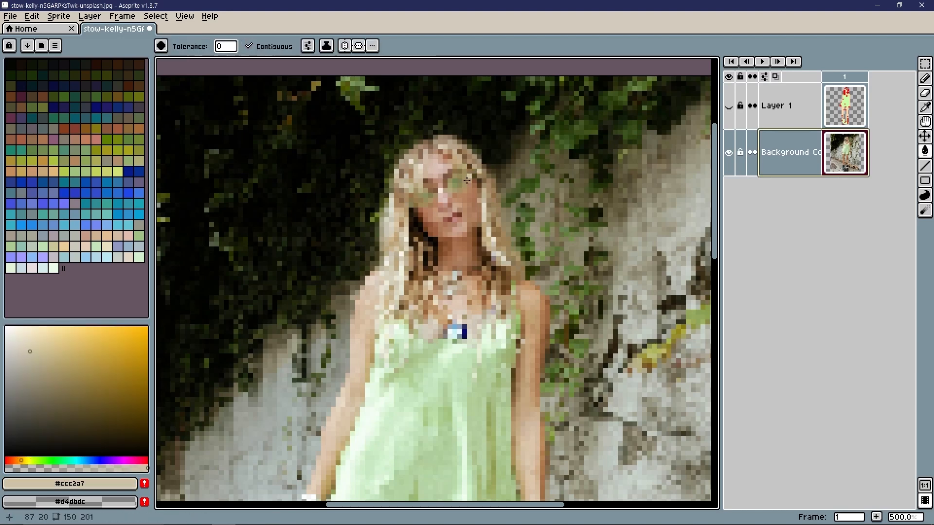
Step: Add a new layer above Background Copy and paint a round #ccc2a7 swatch beside the head
{"action": "key", "text": "shift+n"}
{"action": "key", "text": "b"}
{"action": "left_click", "coordinate": [322, 208]}
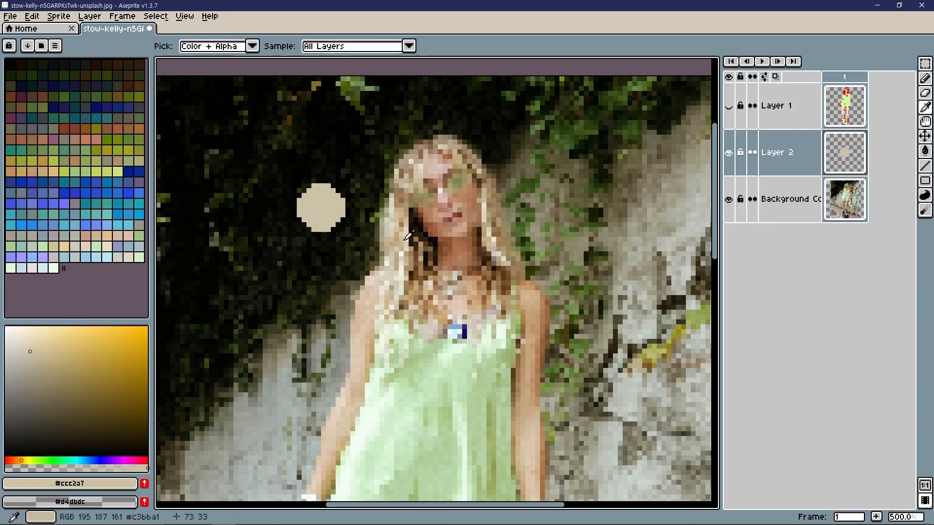
Step: Paint another swatch in a sampled hair tone on Layer 2 and move the swatches beside the hair for comparison
{"action": "left_click", "coordinate": [387, 221], "text": "alt"}
{"action": "left_click", "coordinate": [287, 212]}
{"action": "left_click", "coordinate": [407, 254], "text": "alt"}
{"action": "key", "text": "m"}
{"action": "left_click_drag", "start_coordinate": [365, 264], "coordinate": [191, 98]}
{"action": "left_click_drag", "start_coordinate": [290, 207], "coordinate": [512, 216]}
{"action": "scroll", "coordinate": [587, 267], "scroll_direction": "down", "scroll_amount": 2}
Step: Clear the color swatches and delete Layer 2
{"action": "left_click", "coordinate": [640, 301]}
{"action": "left_click", "coordinate": [479, 152]}
{"action": "scroll", "coordinate": [511, 216], "scroll_direction": "up", "scroll_amount": 1}
{"action": "left_click_drag", "start_coordinate": [485, 155], "coordinate": [612, 262]}
{"action": "key", "text": "Delete"}
{"action": "left_click", "coordinate": [782, 157]}
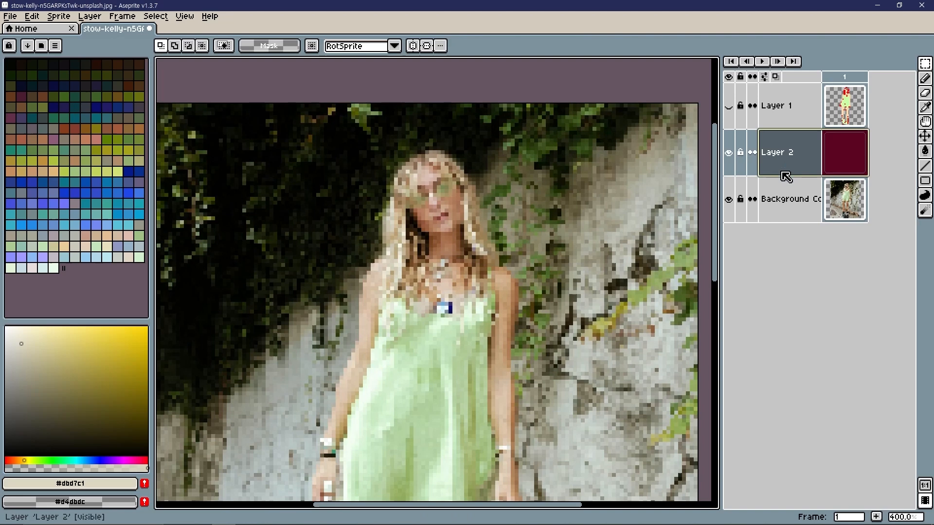
{"action": "key", "text": "Delete"}
Step: Show Layer 1 for editing and hide the Background Copy layer
{"action": "left_click", "coordinate": [730, 122]}
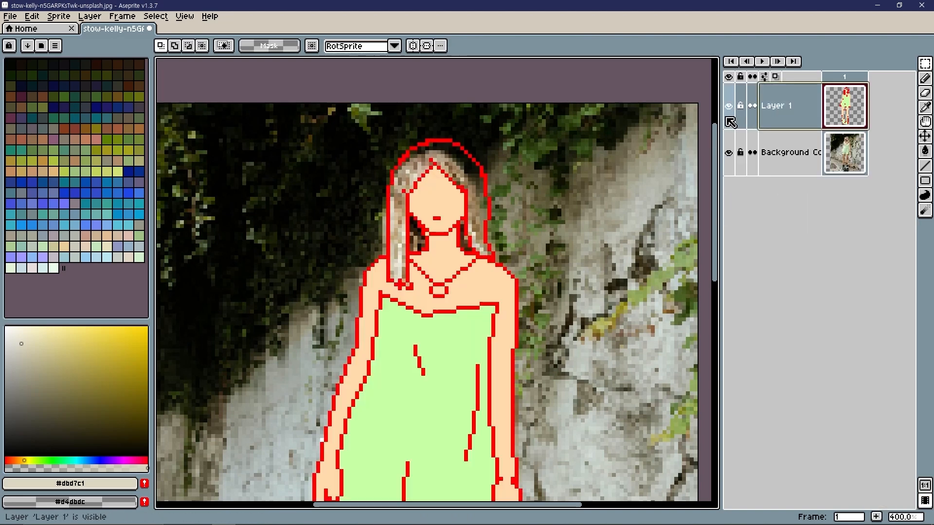
{"action": "left_click", "coordinate": [729, 152]}
{"action": "left_click_drag", "start_coordinate": [366, 115], "coordinate": [549, 352]}
{"action": "left_click", "coordinate": [634, 350]}
{"action": "scroll", "coordinate": [457, 216], "scroll_direction": "up", "scroll_amount": 1}
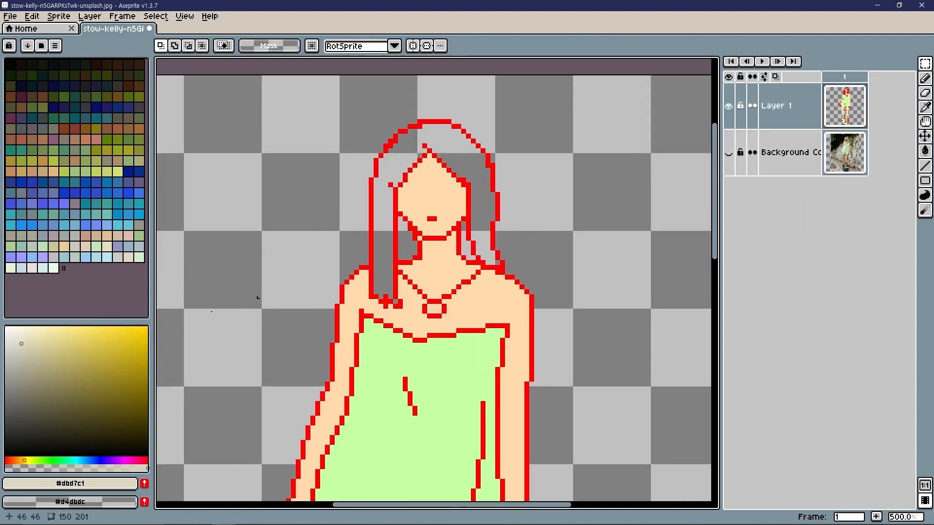
Step: Fill the hair areas, including the parts beside the neck, with light yellow HSV 50°, 36, 100
{"action": "left_click_drag", "start_coordinate": [57, 363], "coordinate": [58, 327]}
{"action": "key", "text": "g"}
{"action": "left_click", "coordinate": [381, 223]}
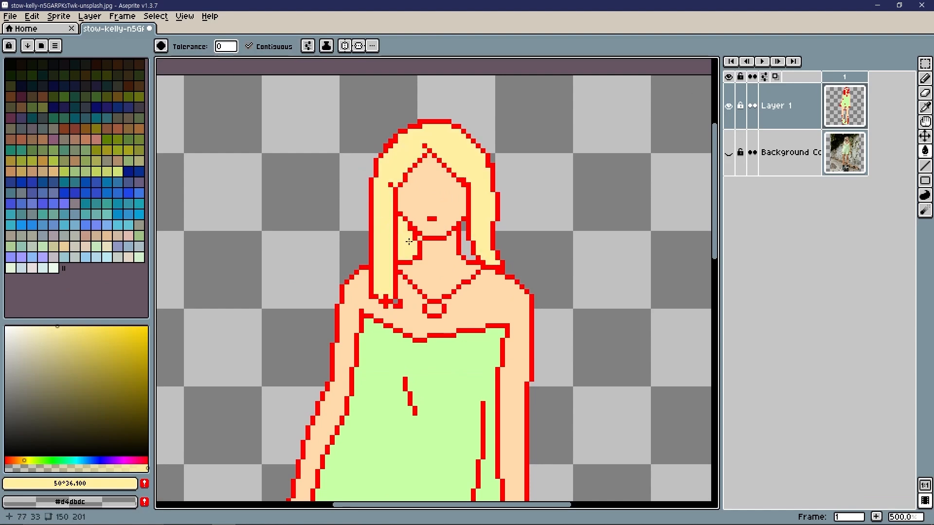
{"action": "left_click", "coordinate": [463, 252]}
{"action": "scroll", "coordinate": [463, 252], "scroll_direction": "down", "scroll_amount": 4}
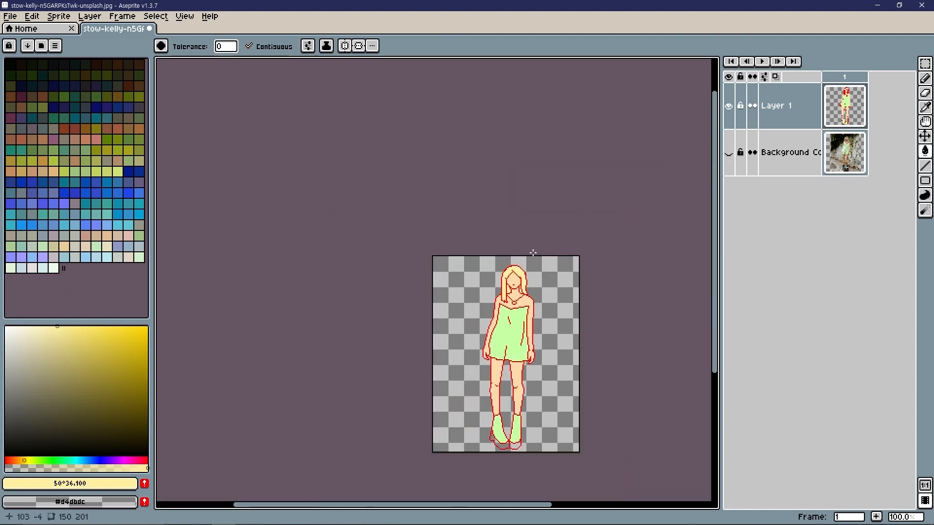
{"action": "key", "text": "m"}
{"action": "scroll", "coordinate": [304, 120], "scroll_direction": "up", "scroll_amount": 3}
{"action": "key", "text": "q"}
{"action": "scroll", "coordinate": [396, 182], "scroll_direction": "up", "scroll_amount": 5}
{"action": "mouse_move", "coordinate": [431, 198]}
{"action": "left_mouse_down"}
{"action": "mouse_move", "coordinate": [336, 225]}
{"action": "mouse_move", "coordinate": [273, 151]}
{"action": "mouse_move", "coordinate": [536, 325]}
{"action": "mouse_move", "coordinate": [528, 322]}
{"action": "left_mouse_up"}
{"action": "left_click_drag", "start_coordinate": [428, 208], "coordinate": [425, 198]}
{"action": "key", "text": "ctrl+d"}
{"action": "scroll", "coordinate": [425, 203], "scroll_direction": "down", "scroll_amount": 7}
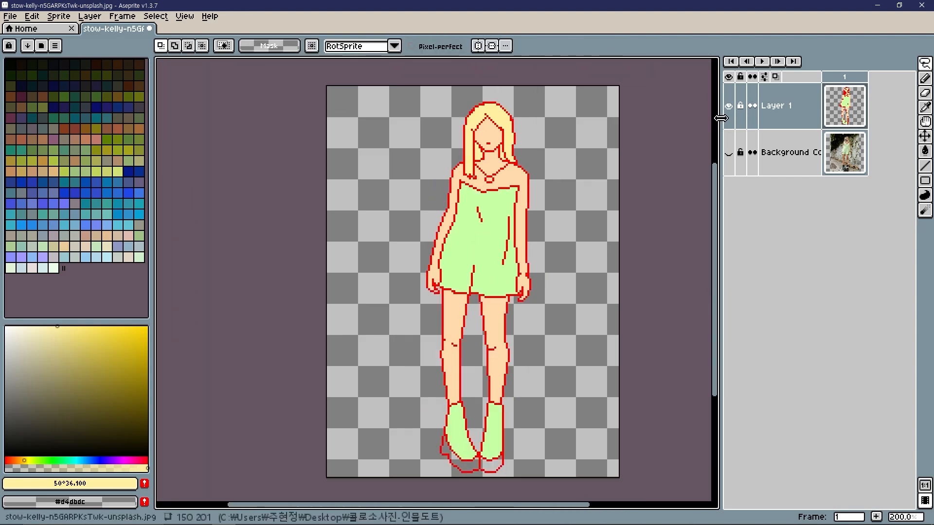
Step: Compare the flat-colored figure with the photo by toggling the visibility of Layer 1 and Background Copy
{"action": "left_click", "coordinate": [728, 105]}
{"action": "left_click", "coordinate": [728, 153]}
{"action": "left_click", "coordinate": [728, 106]}
{"action": "left_click", "coordinate": [729, 123]}
{"action": "left_click", "coordinate": [730, 123]}
{"action": "left_click", "coordinate": [729, 152]}
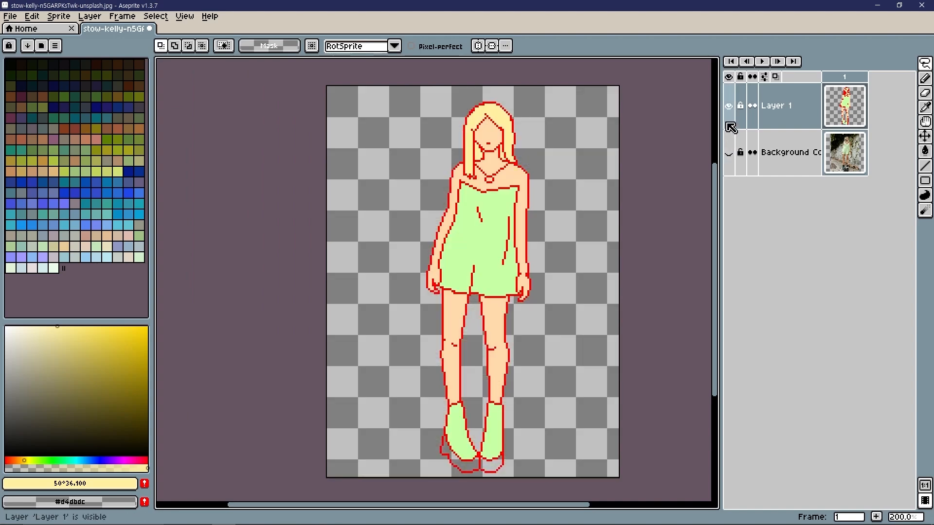
Step: Fill the inner hair on both sides of the neck with a darker yellow, HSV 50°, 67, 95
{"action": "scroll", "coordinate": [502, 110], "scroll_direction": "up", "scroll_amount": 4}
{"action": "left_click", "coordinate": [522, 248], "text": "alt"}
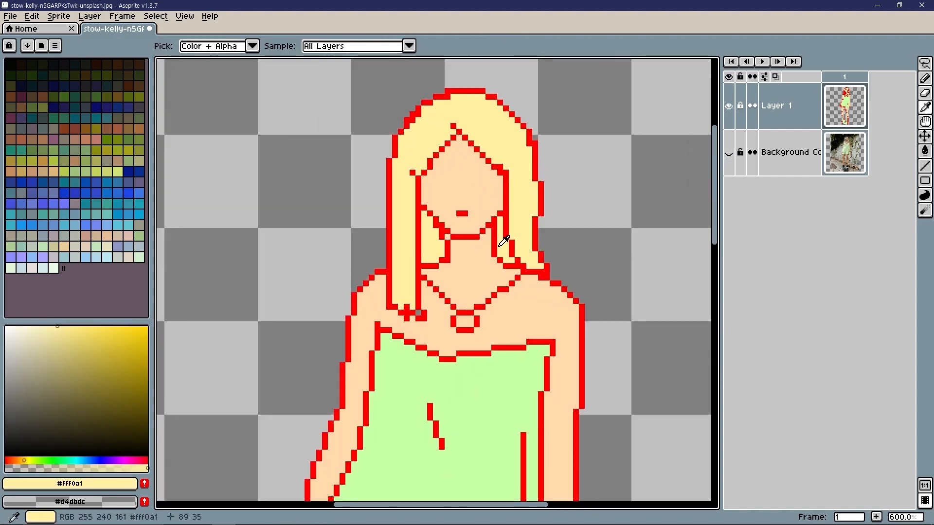
{"action": "left_click", "coordinate": [101, 332]}
{"action": "key", "text": "g"}
{"action": "left_click_drag", "start_coordinate": [521, 247], "coordinate": [464, 295]}
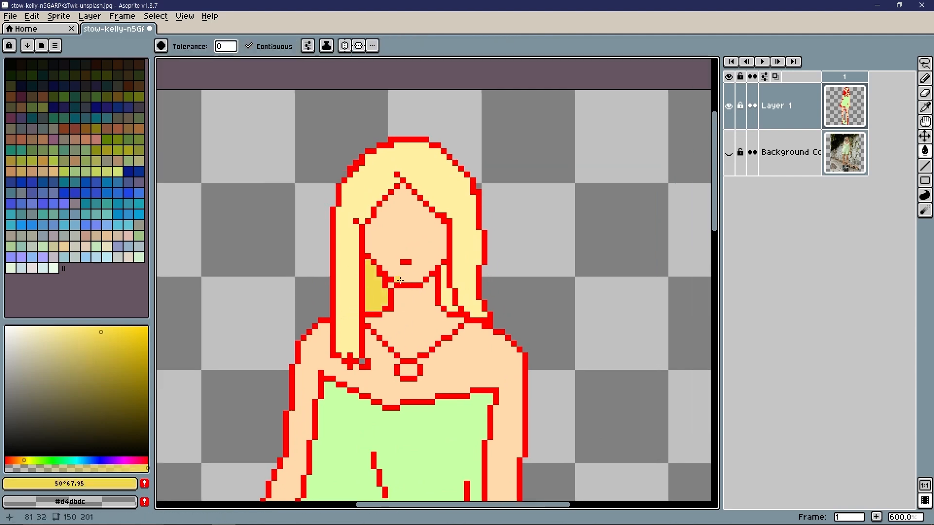
{"action": "scroll", "coordinate": [444, 280], "scroll_direction": "up", "scroll_amount": 2}
{"action": "left_click", "coordinate": [448, 308]}
{"action": "scroll", "coordinate": [448, 308], "scroll_direction": "down", "scroll_amount": 4}
Step: Sample the red outline and recolor all of the figure's linework dark red #710000
{"action": "left_click", "coordinate": [92, 366]}
{"action": "scroll", "coordinate": [393, 331], "scroll_direction": "up", "scroll_amount": 4}
{"action": "key", "text": "alt+space"}
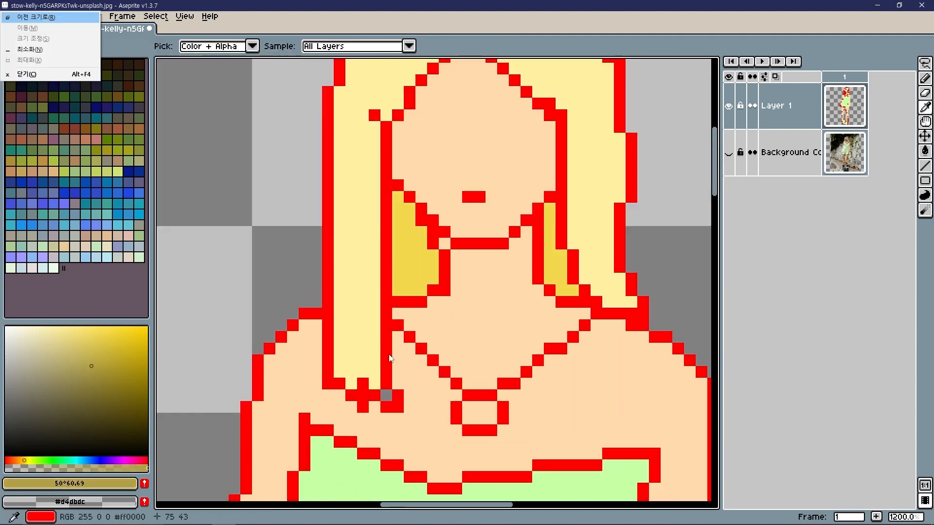
{"action": "left_click", "coordinate": [390, 357], "text": "alt"}
{"action": "left_click", "coordinate": [147, 399]}
{"action": "scroll", "coordinate": [381, 241], "scroll_direction": "down", "scroll_amount": 3}
{"action": "left_click", "coordinate": [383, 274]}
{"action": "scroll", "coordinate": [383, 275], "scroll_direction": "down", "scroll_amount": 4}
{"action": "scroll", "coordinate": [384, 275], "scroll_direction": "up", "scroll_amount": 1}
Step: Try blue, HSV 202°, 100, 56, as the outline color
{"action": "left_click", "coordinate": [143, 390]}
{"action": "left_click", "coordinate": [89, 460]}
{"action": "left_click", "coordinate": [147, 383]}
{"action": "scroll", "coordinate": [406, 262], "scroll_direction": "up", "scroll_amount": 3}
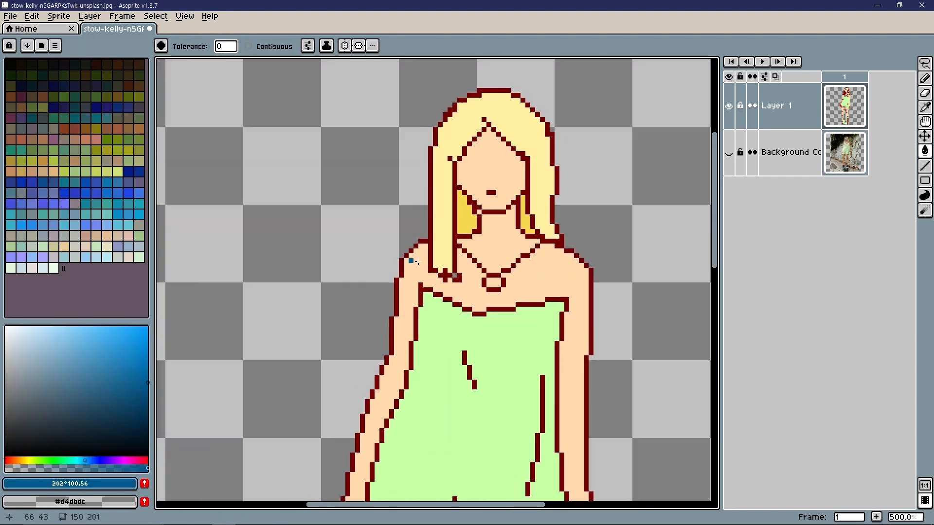
{"action": "left_click", "coordinate": [455, 265]}
{"action": "scroll", "coordinate": [458, 267], "scroll_direction": "up", "scroll_amount": 3}
{"action": "key", "text": "ctrl+z"}
{"action": "scroll", "coordinate": [448, 286], "scroll_direction": "down", "scroll_amount": 6}
{"action": "scroll", "coordinate": [447, 288], "scroll_direction": "up", "scroll_amount": 5}
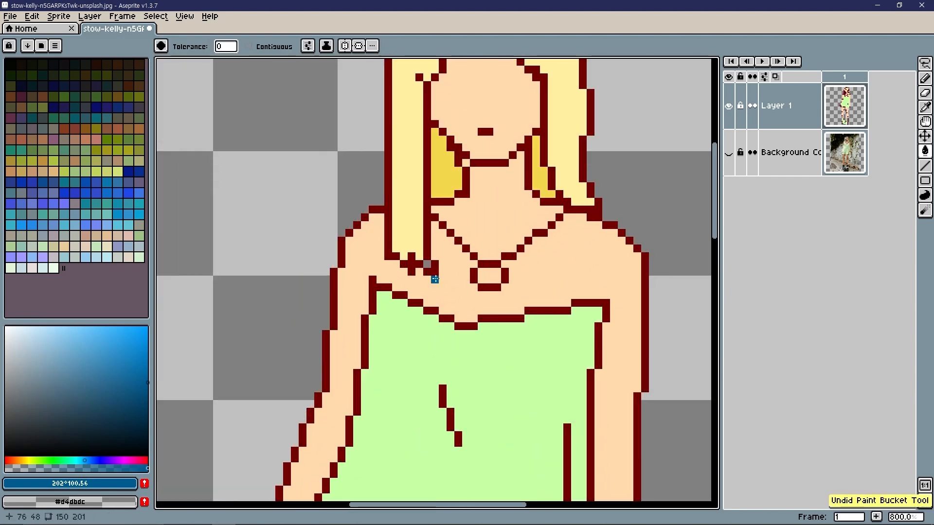
Step: Sample the hair yellow #fff0a1 and fill the transparent pixel at the tip of the long hair strand with the pencil
{"action": "scroll", "coordinate": [418, 249], "scroll_direction": "up", "scroll_amount": 2}
{"action": "left_click", "coordinate": [419, 248], "text": "alt"}
{"action": "key", "text": "b"}
{"action": "left_click", "coordinate": [438, 272]}
{"action": "key", "text": "ctrl+z"}
Step: Examine the whole figure at a reduced zoom, toggling the visibility of Layer 1
{"action": "key", "text": "minus"}
{"action": "key", "text": "minus"}
{"action": "key", "text": "minus"}
{"action": "key", "text": "minus"}
{"action": "key", "text": "minus"}
{"action": "key", "text": "minus"}
{"action": "key", "text": "minus"}
{"action": "key", "text": "2"}
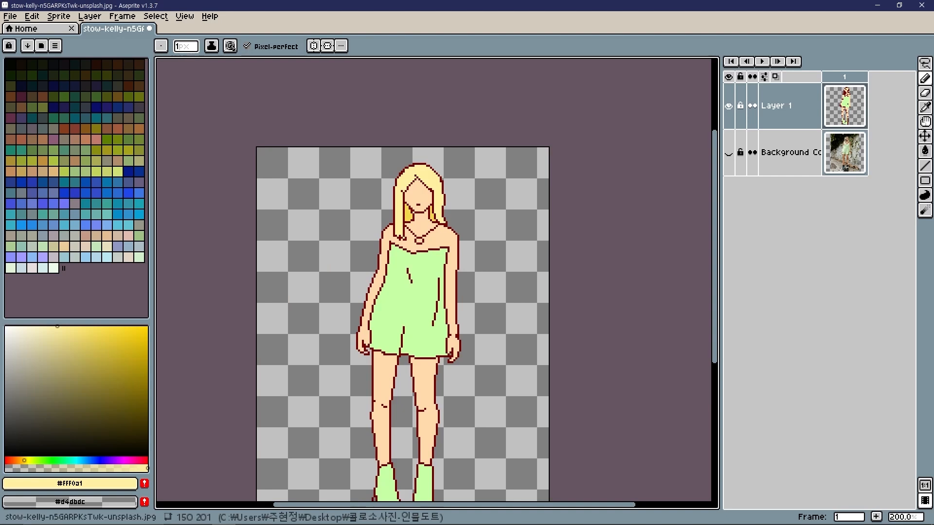
{"action": "left_click_drag", "start_coordinate": [407, 205], "coordinate": [466, 139]}
{"action": "left_click", "coordinate": [734, 122]}
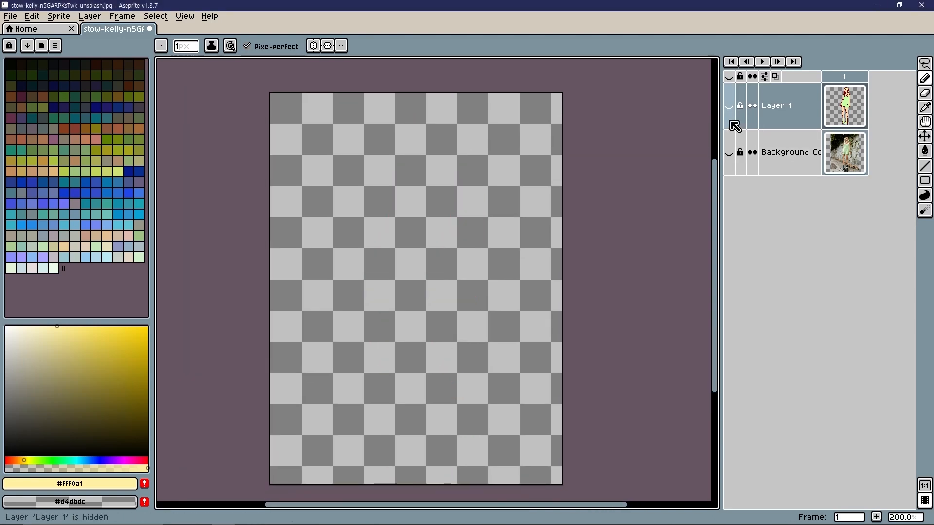
{"action": "left_click", "coordinate": [728, 106]}
{"action": "scroll", "coordinate": [380, 132], "scroll_direction": "up", "scroll_amount": 4}
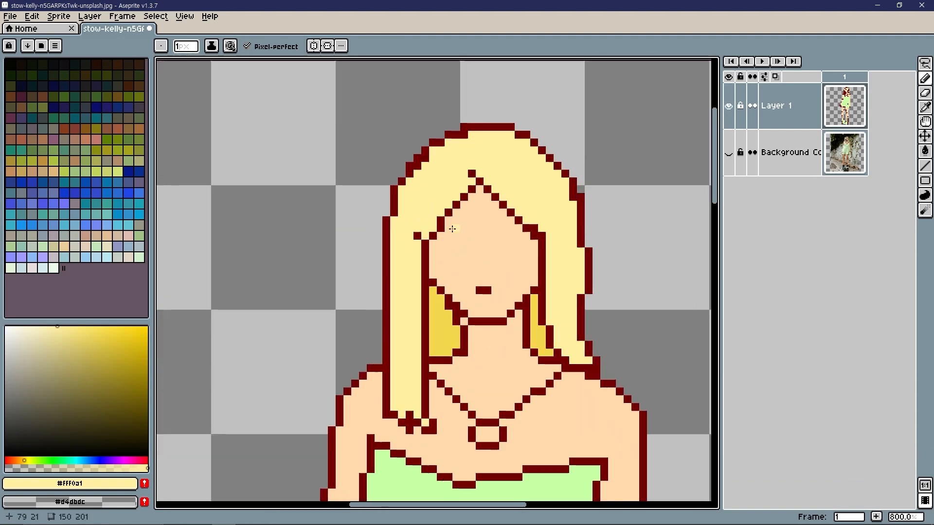
Step: Draw the upper lash lines of both eyes with a 1 px pencil in the sampled outline color #710000
{"action": "left_click", "coordinate": [428, 254], "text": "alt"}
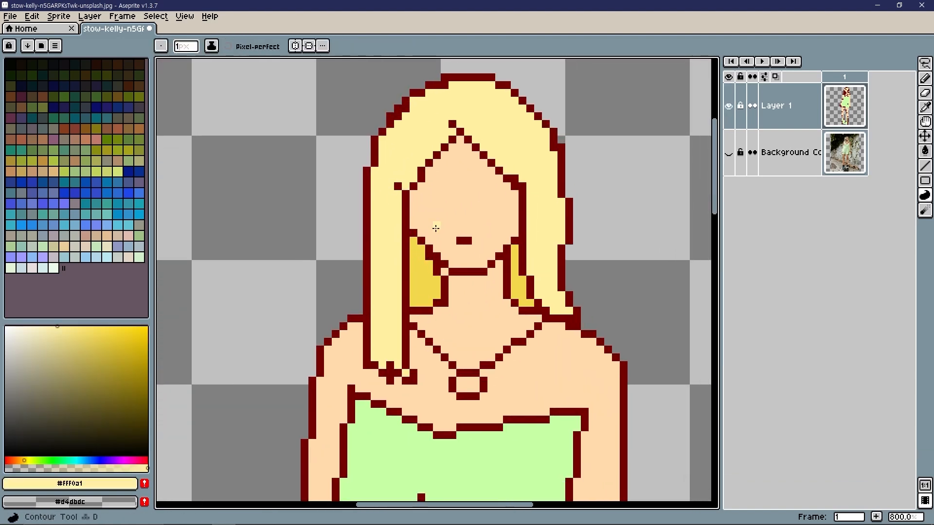
{"action": "left_click_drag", "start_coordinate": [453, 204], "coordinate": [432, 242]}
{"action": "scroll", "coordinate": [432, 243], "scroll_direction": "up", "scroll_amount": 2}
{"action": "scroll", "coordinate": [416, 234], "scroll_direction": "down", "scroll_amount": 5}
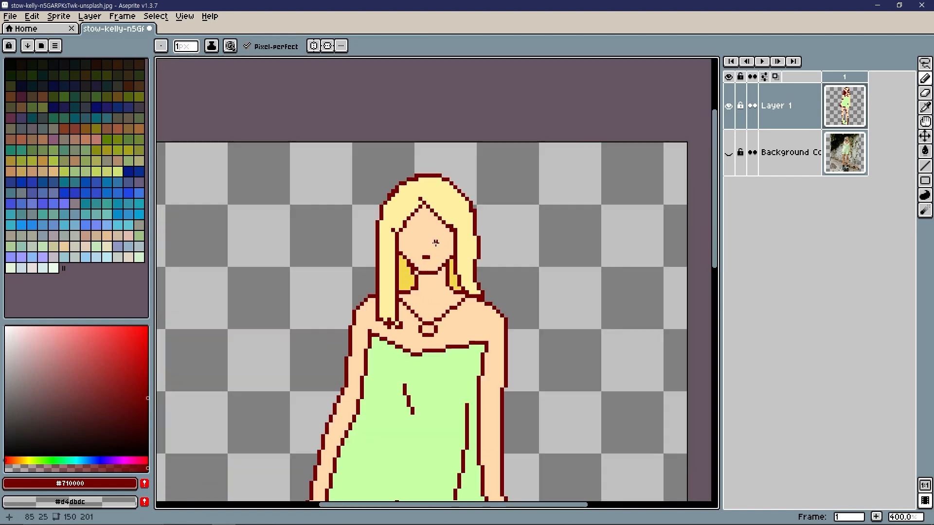
{"action": "scroll", "coordinate": [435, 244], "scroll_direction": "up", "scroll_amount": 4}
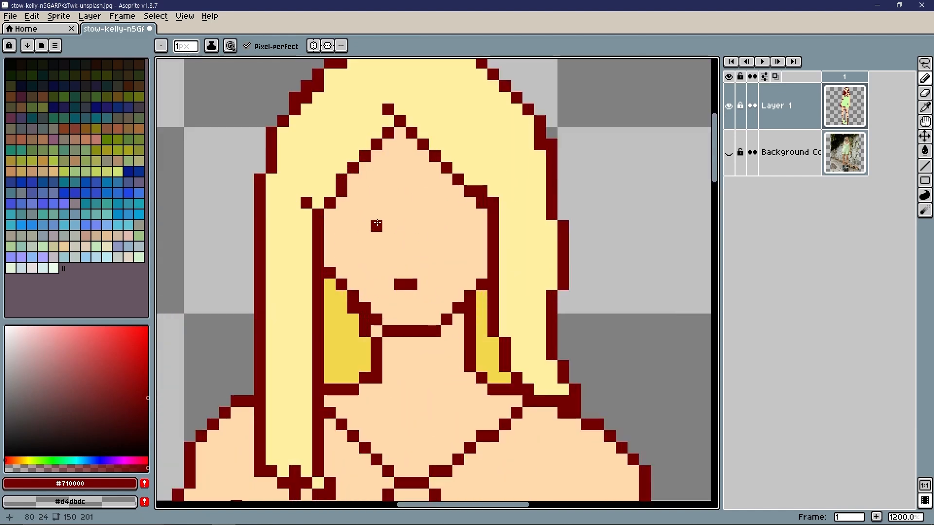
{"action": "key", "text": "ctrl+z"}
{"action": "left_click", "coordinate": [330, 227]}
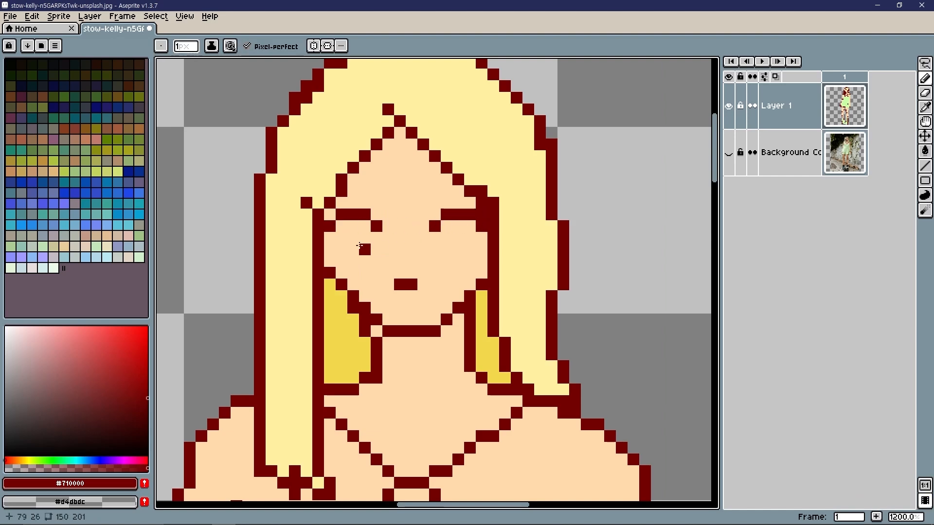
Step: Draw the irises and lower edges of both eyes beneath the lash lines in #710000
{"action": "key", "text": "ctrl+z"}
{"action": "left_click", "coordinate": [342, 227]}
{"action": "key", "text": "ctrl+z"}
{"action": "mouse_move", "coordinate": [446, 236]}
{"action": "left_mouse_down"}
{"action": "mouse_move", "coordinate": [447, 250]}
{"action": "mouse_move", "coordinate": [485, 249]}
{"action": "left_mouse_up"}
{"action": "scroll", "coordinate": [364, 275], "scroll_direction": "down", "scroll_amount": 6}
{"action": "scroll", "coordinate": [364, 275], "scroll_direction": "up", "scroll_amount": 3}
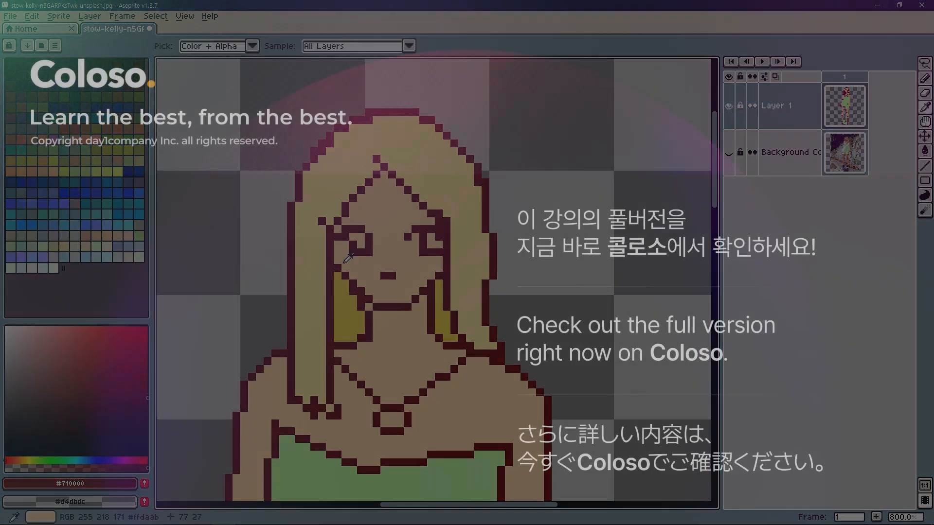